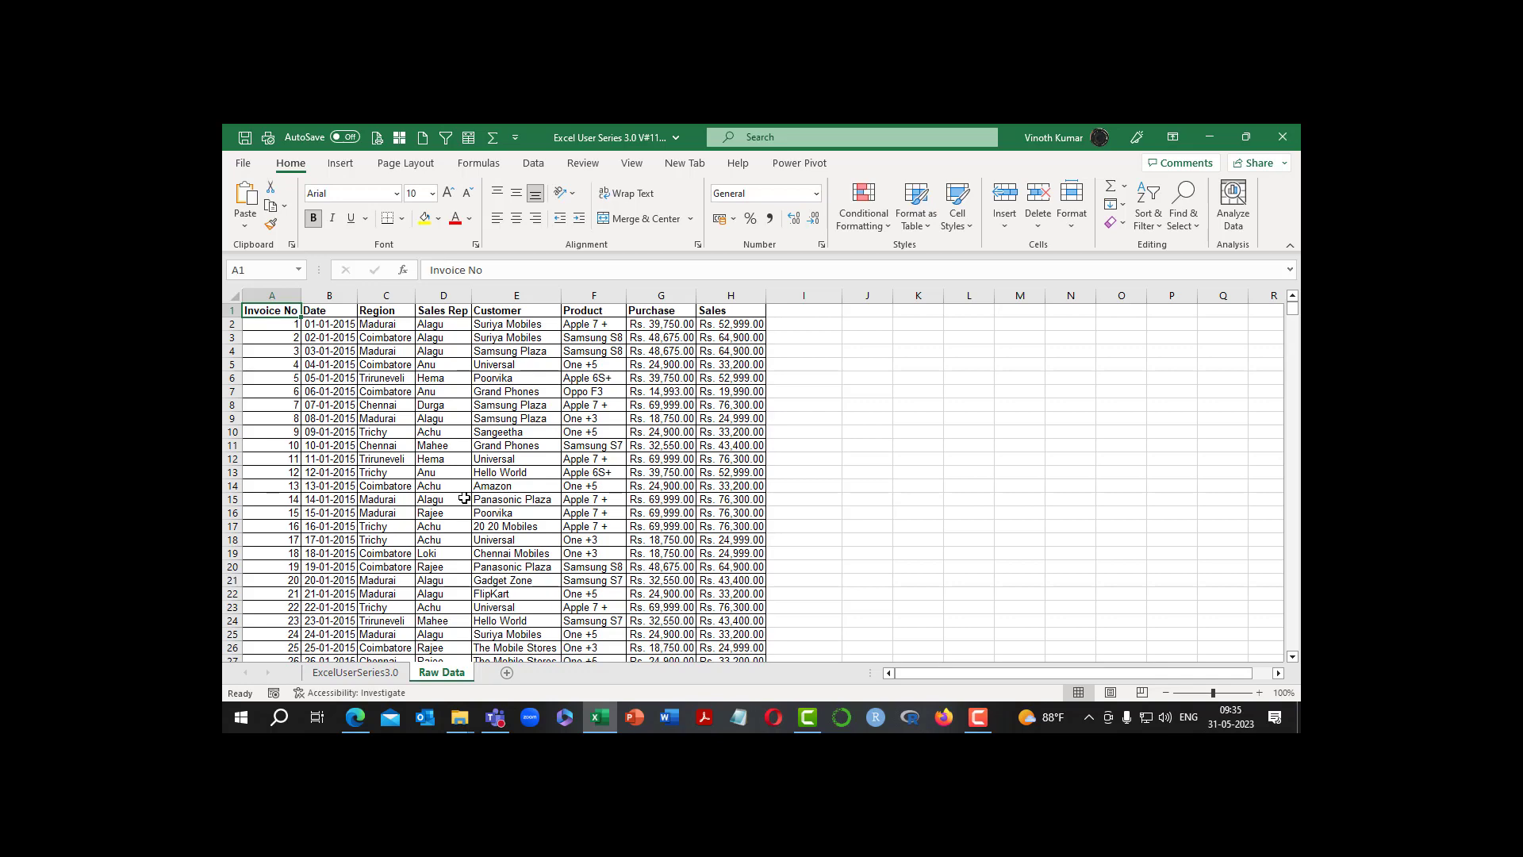
Check the Excel product and version information on the Account page, and return to the Raw Data sheet
left_click(244, 163)
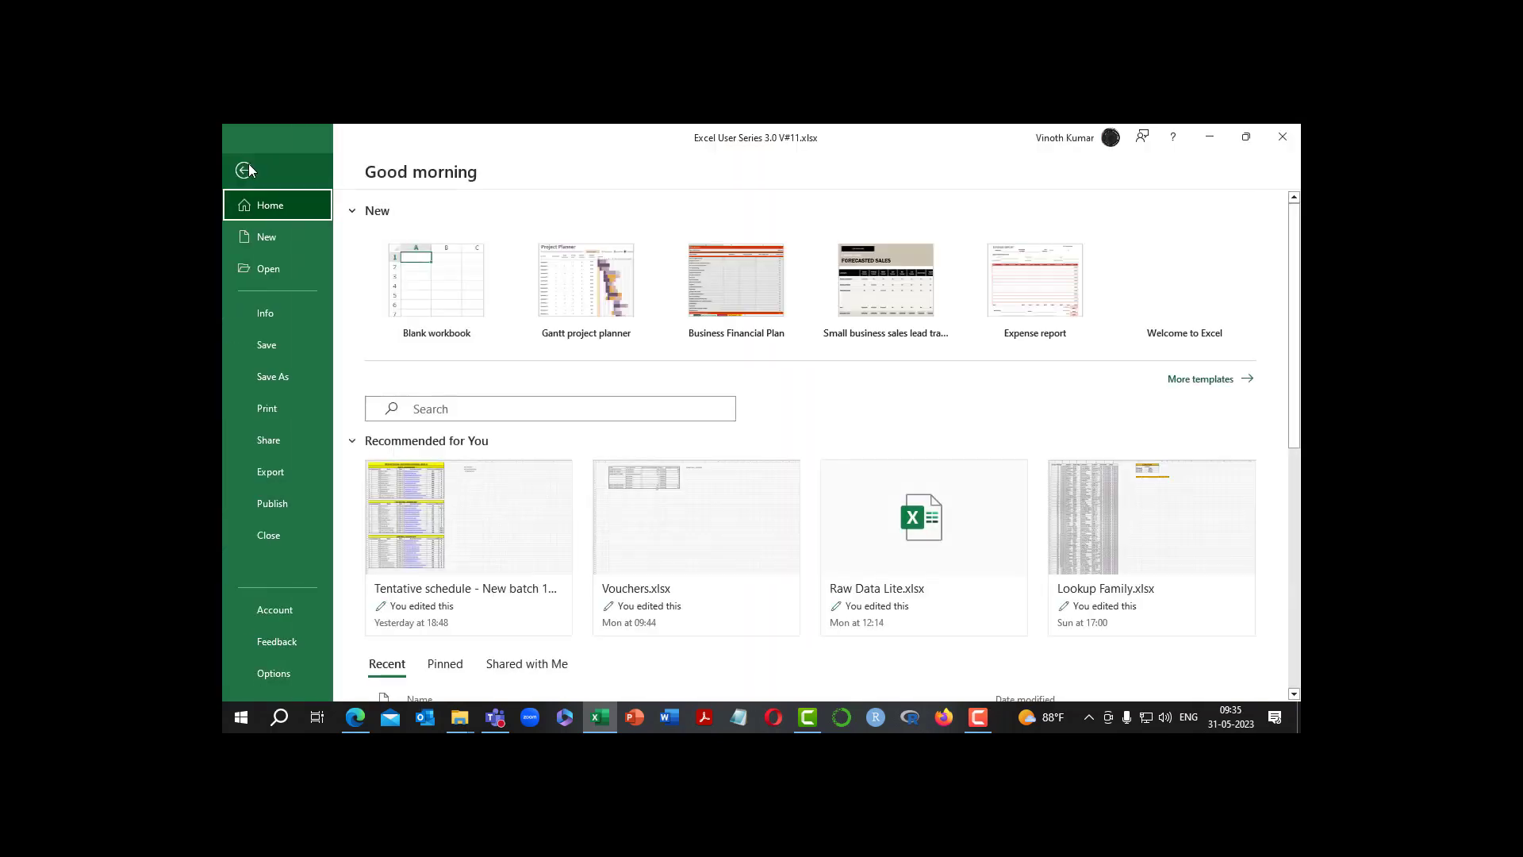
left_click(287, 609)
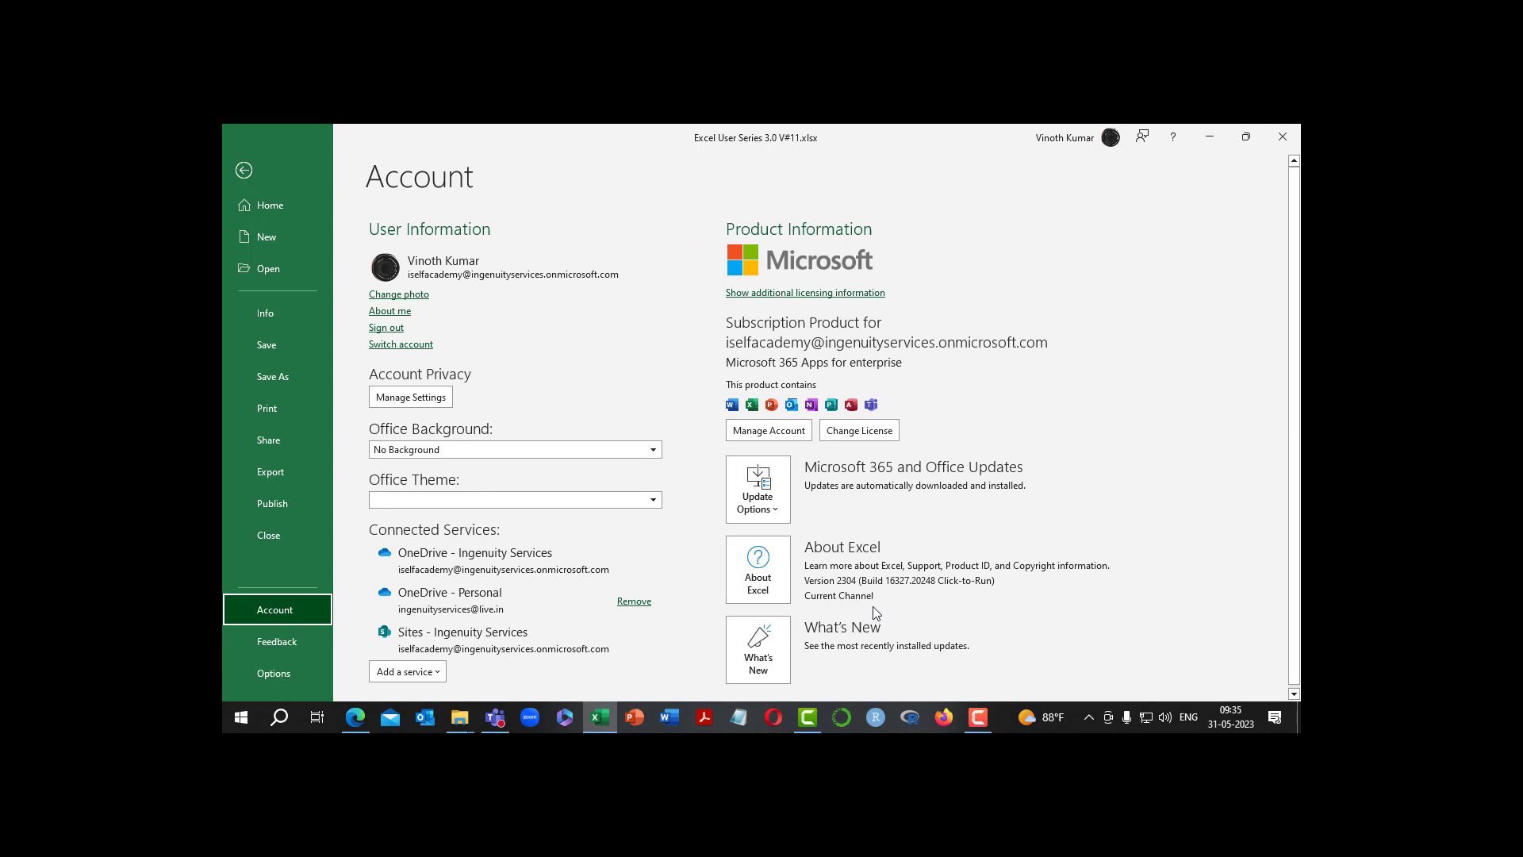
left_click(244, 170)
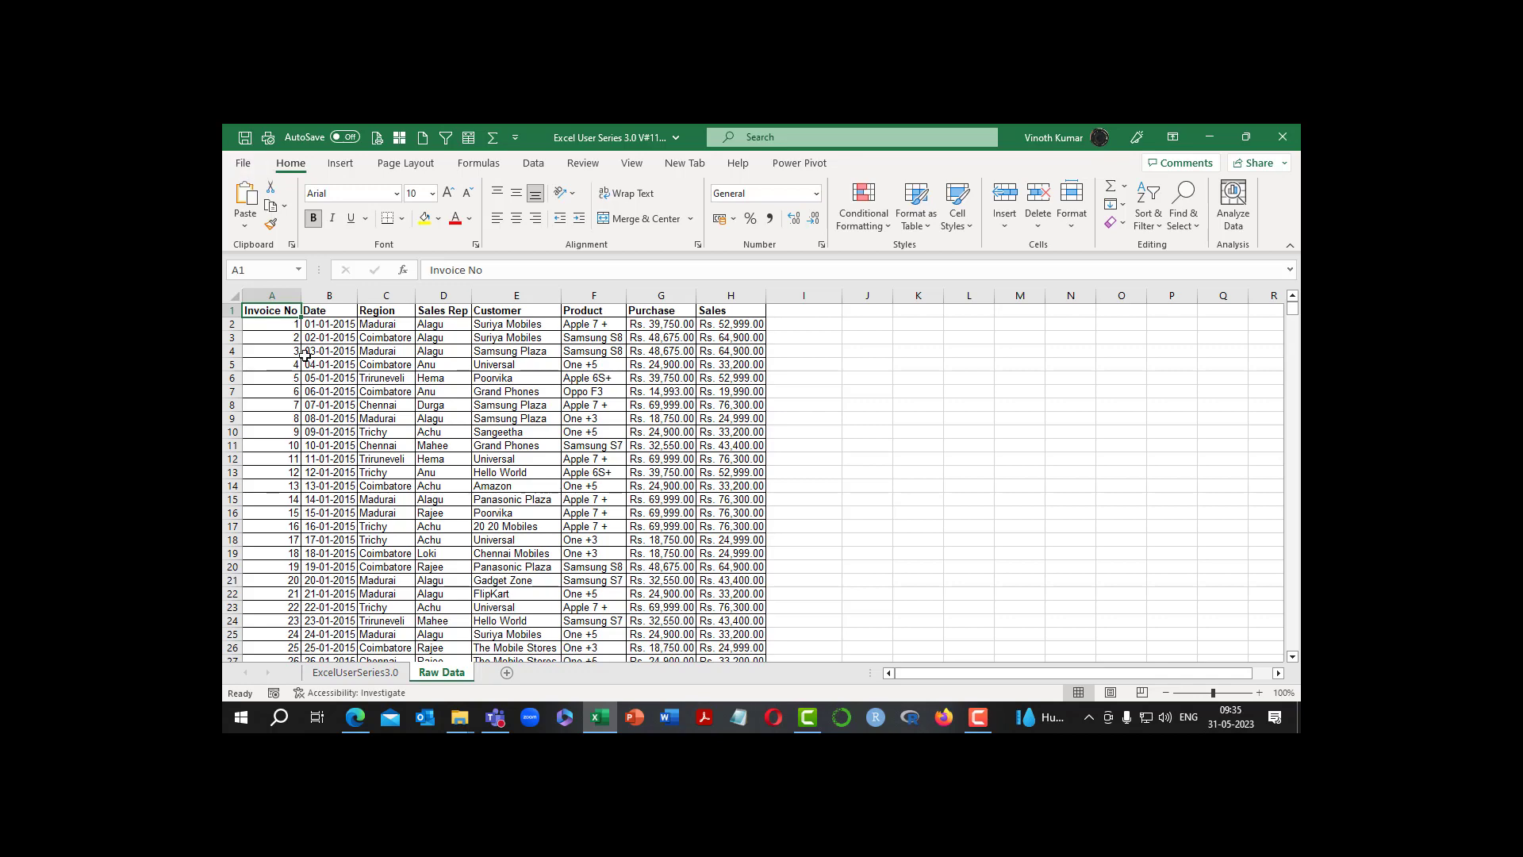
Insert a PivotTable from the Raw Data table on a new worksheet and add the Date field to its rows
left_click(341, 164)
left_click(252, 205)
left_click(284, 249)
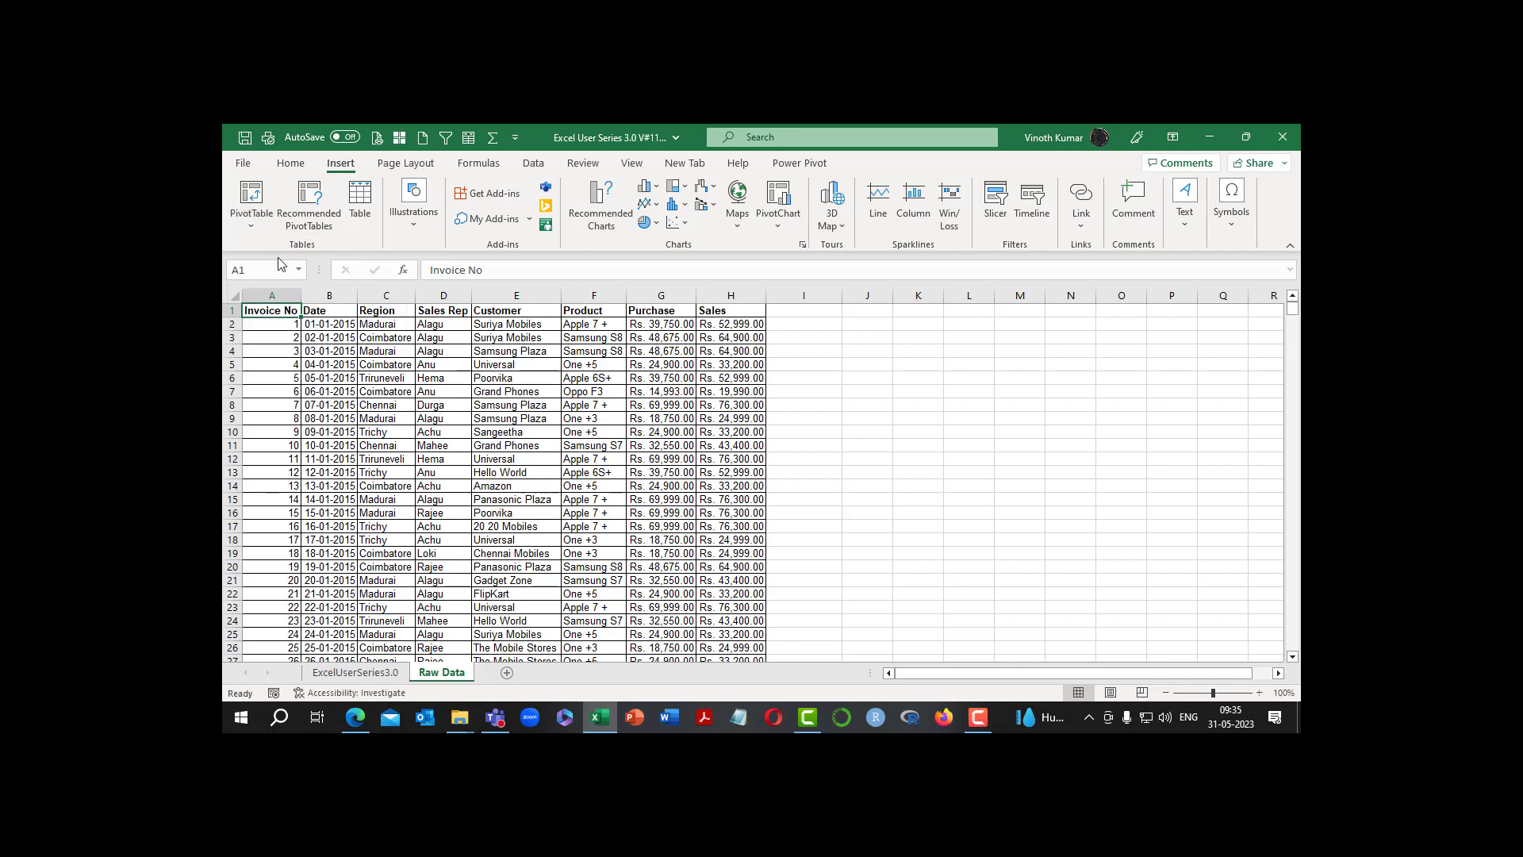
left_click(817, 495)
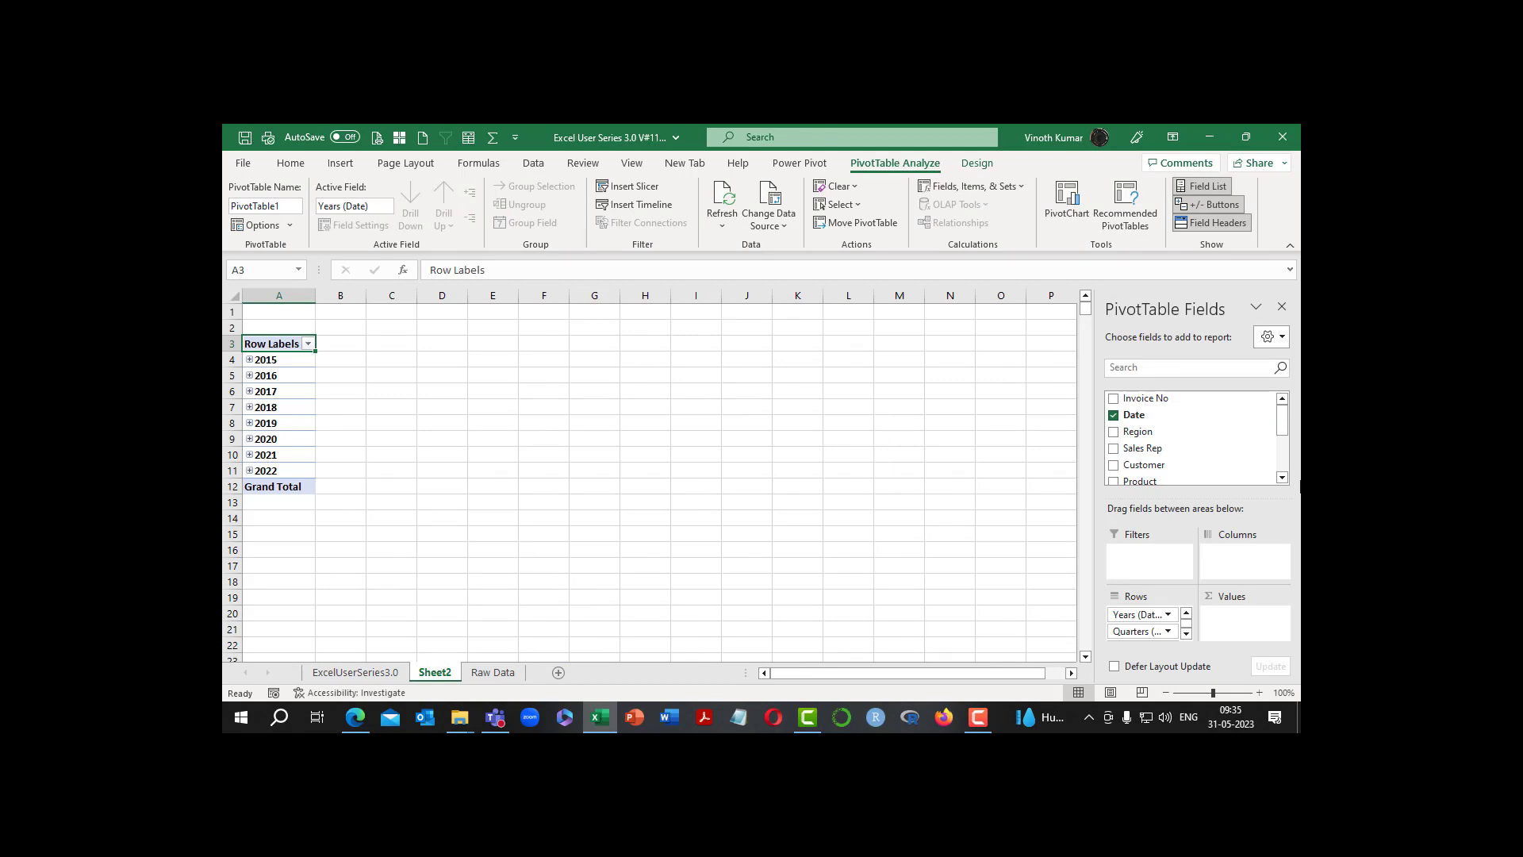
left_click_drag(1282, 420, 1279, 469)
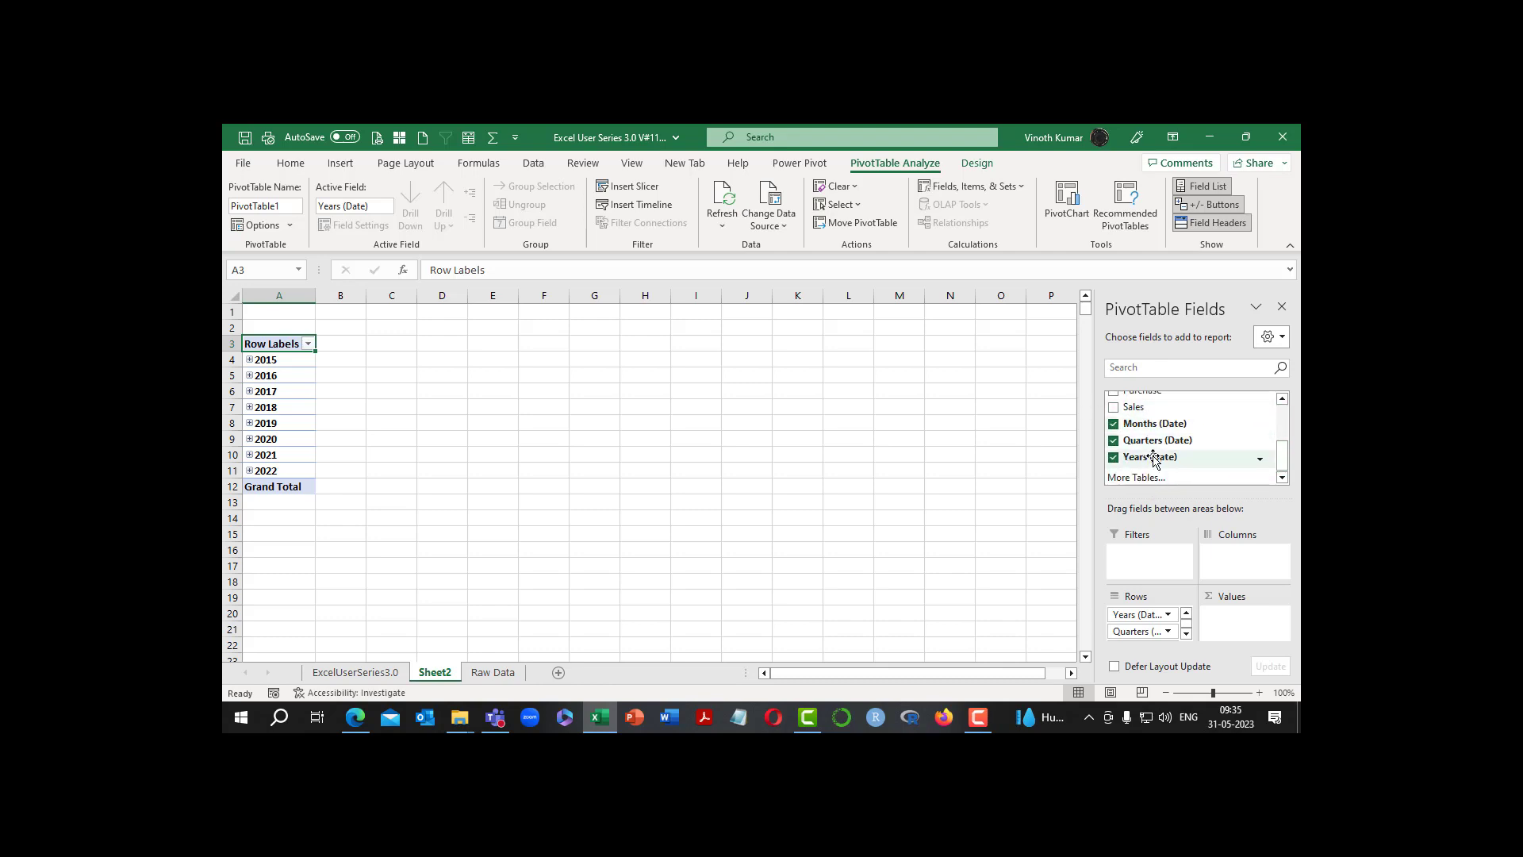
Expand 2015, its Qtr1 and Jan in the pivot table down to the individual dates
left_click(252, 363)
left_click(251, 362)
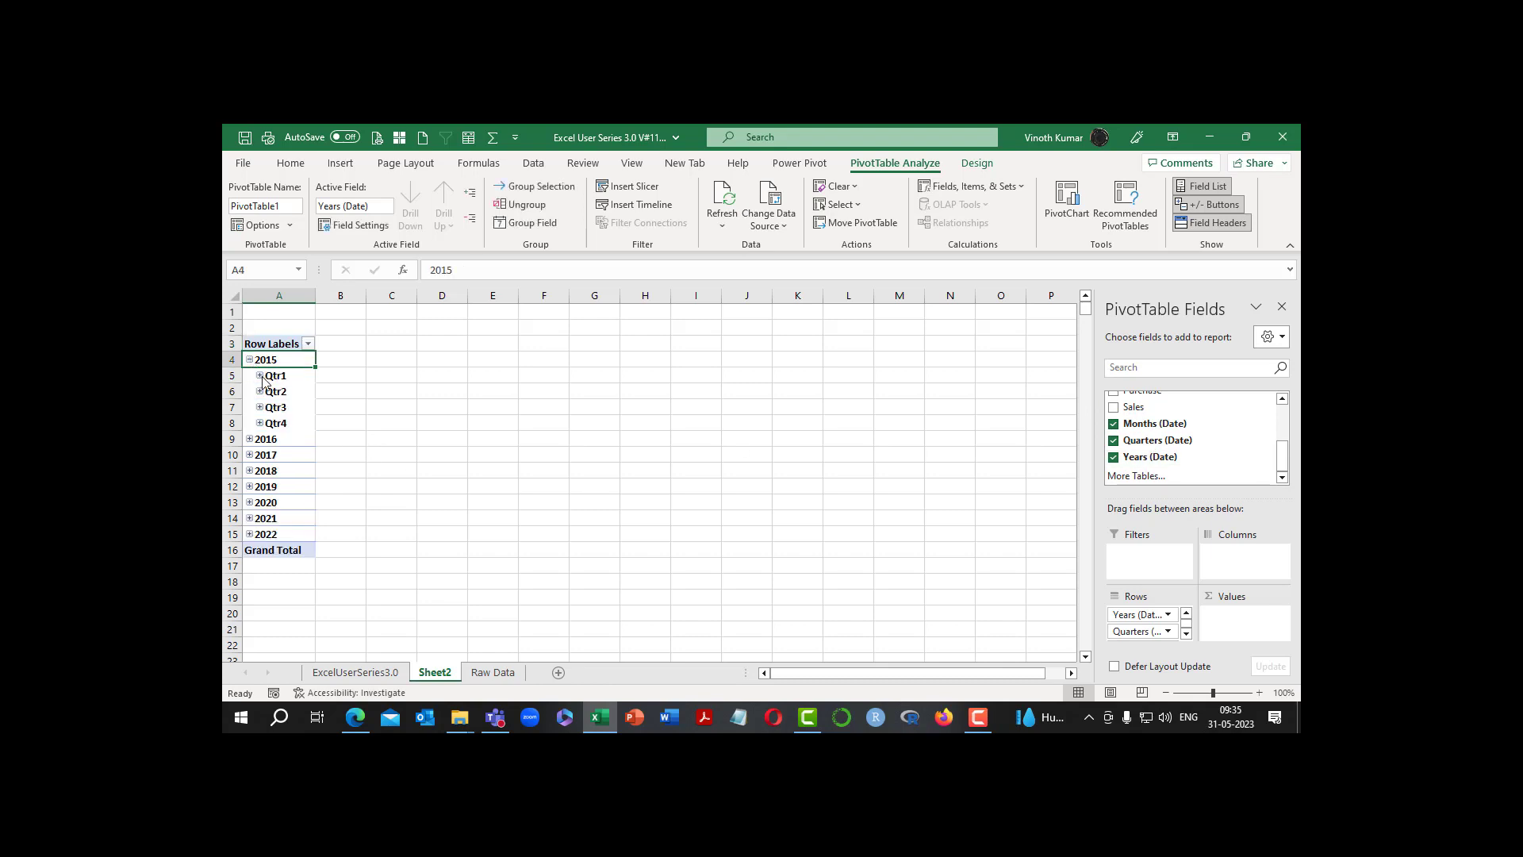
left_click(260, 376)
left_click(270, 391)
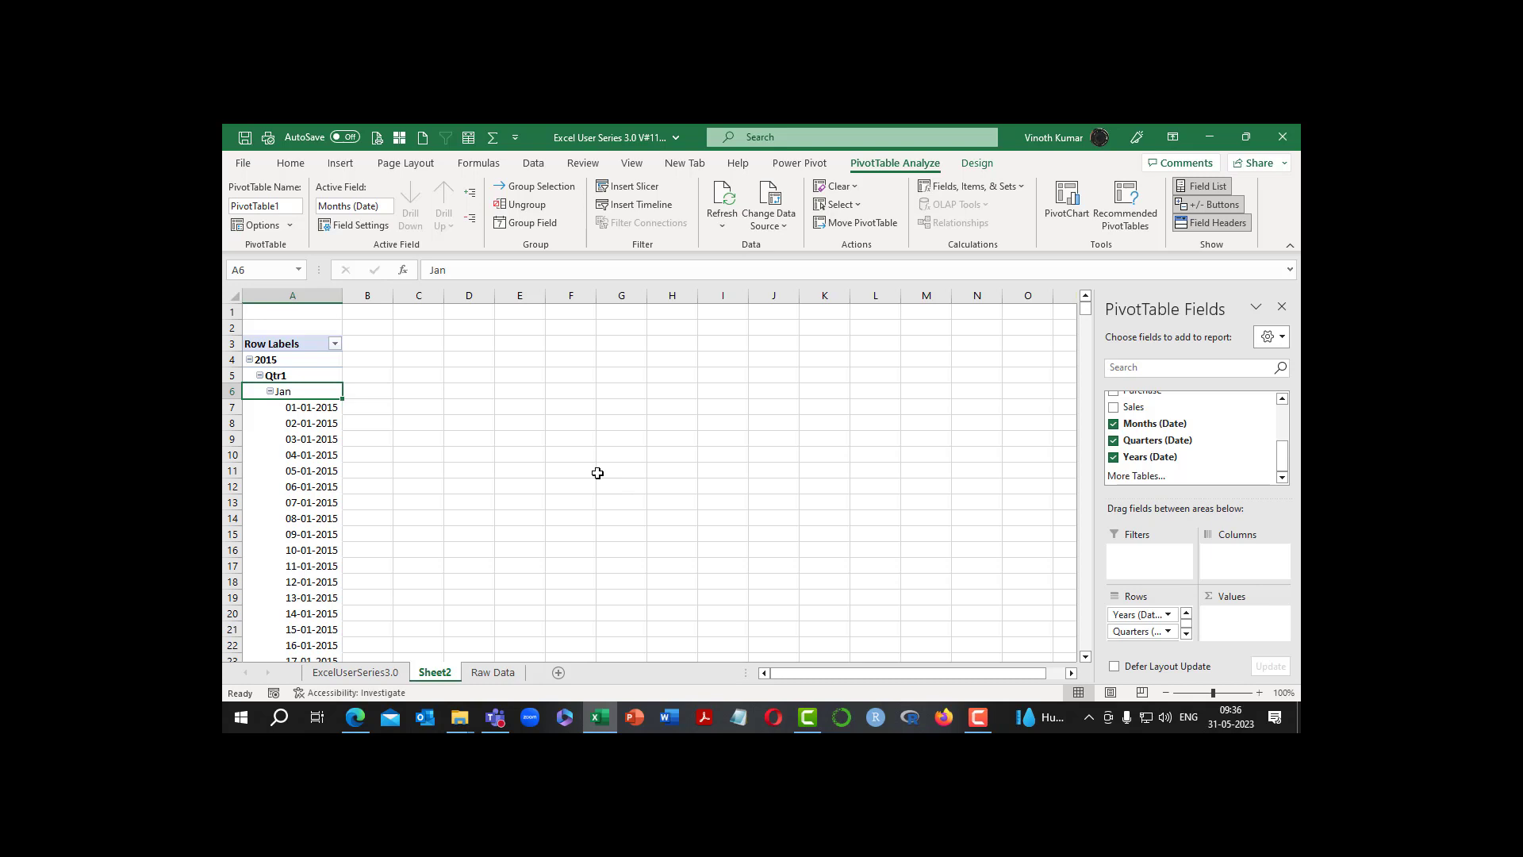
Switch to the video player and play the "Clip for Pivot" video
mouse_move(978, 717)
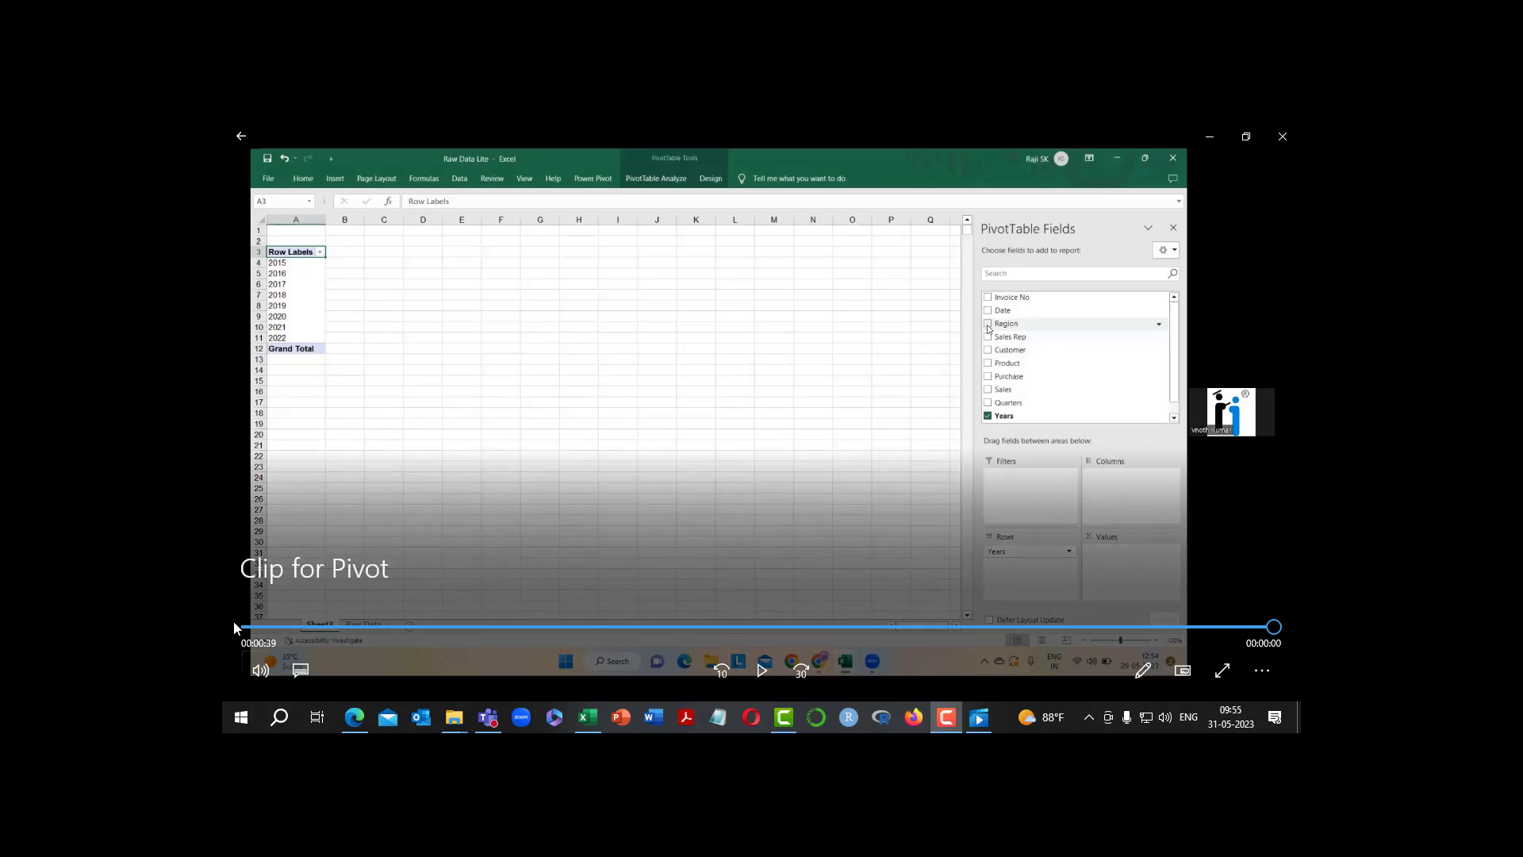
left_click(251, 628)
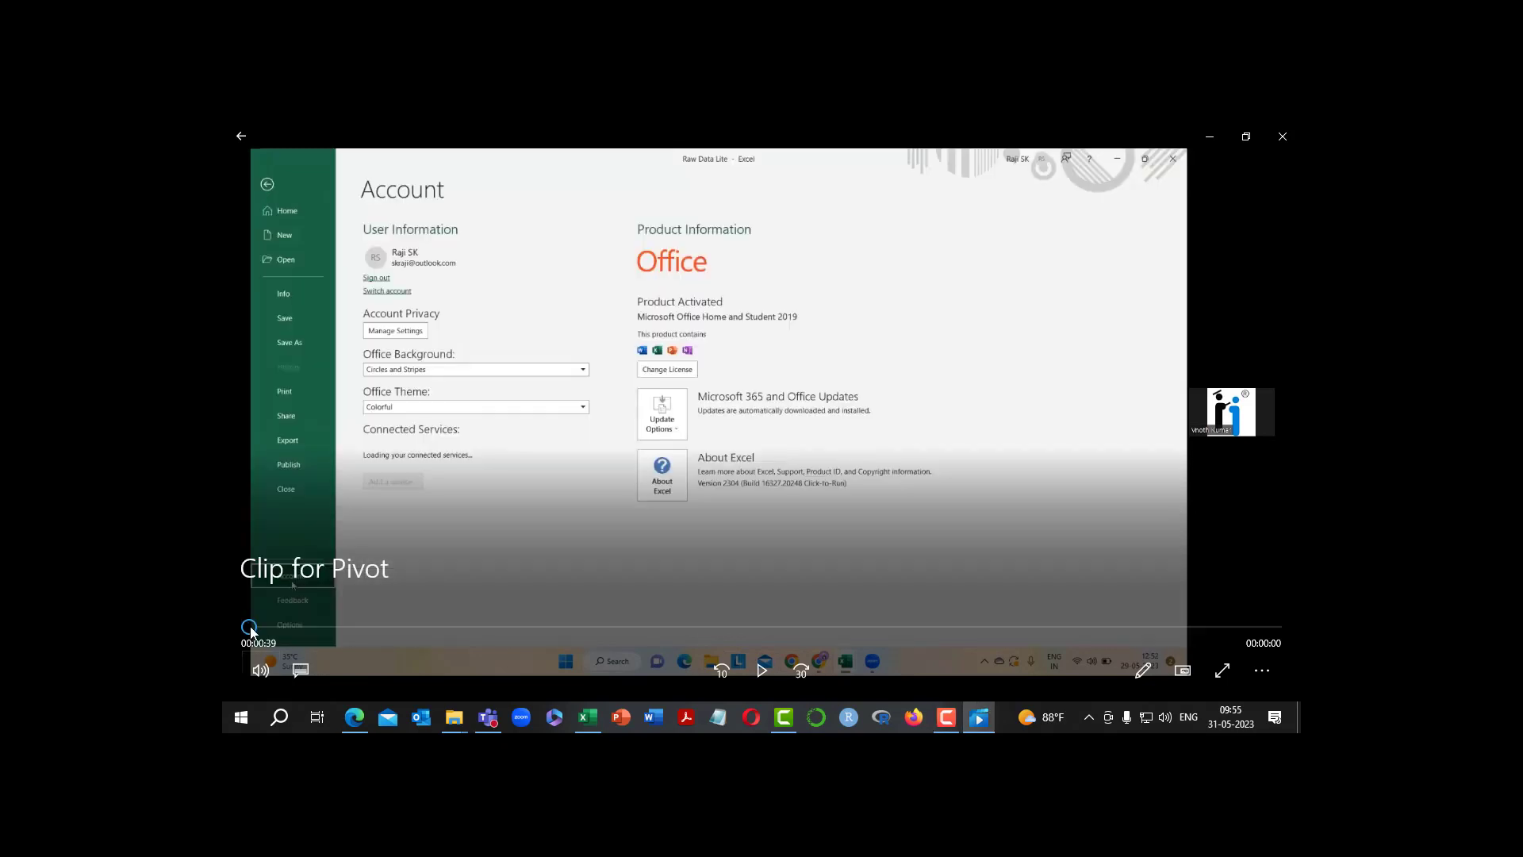
left_click(759, 671)
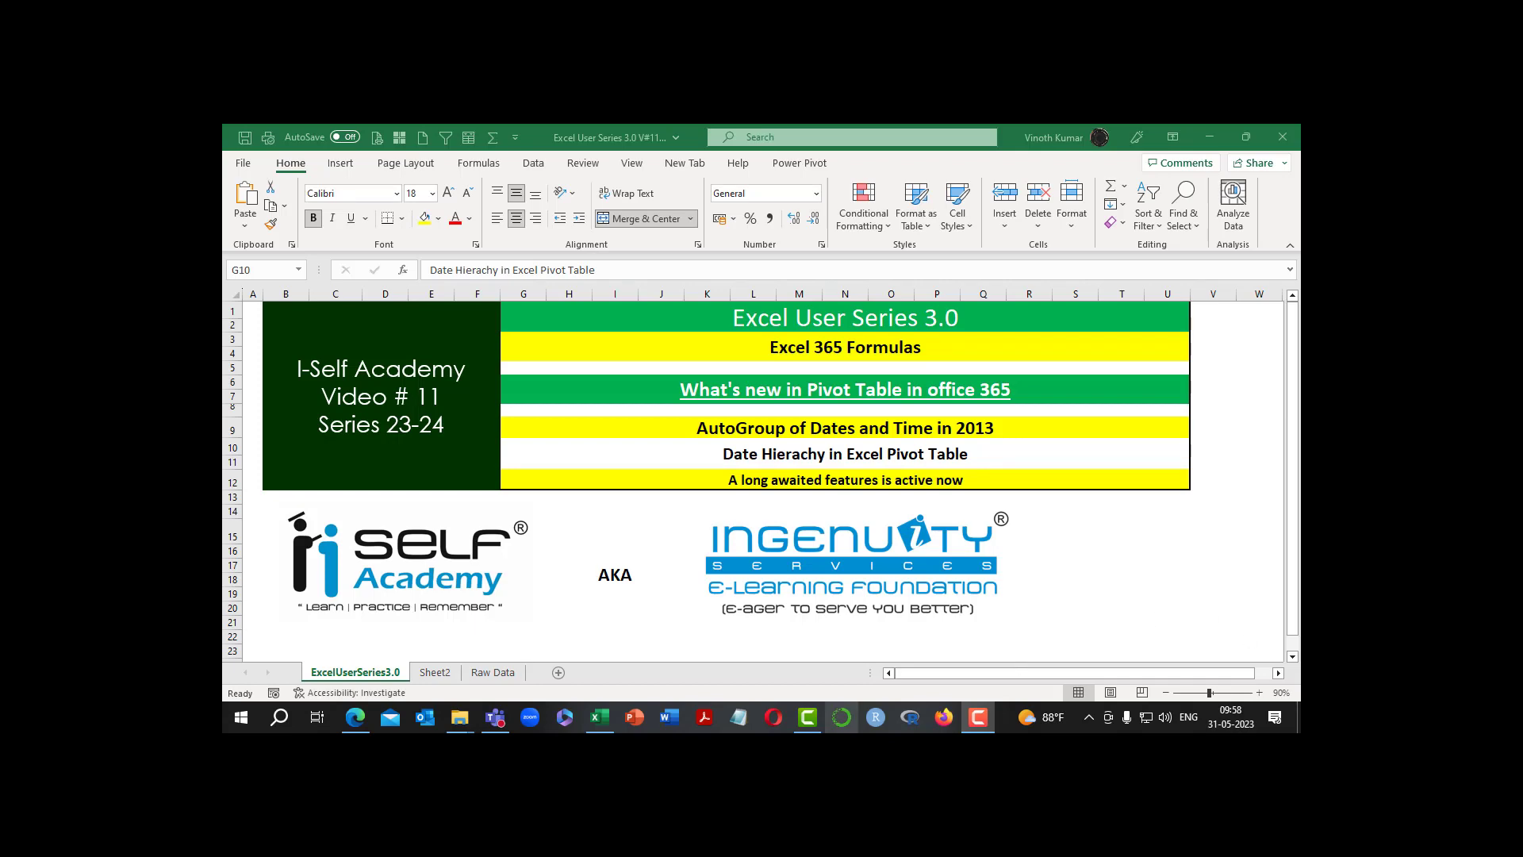
On Sheet2, undock the PivotTable field list and make it taller so every row field fits
left_click(435, 672)
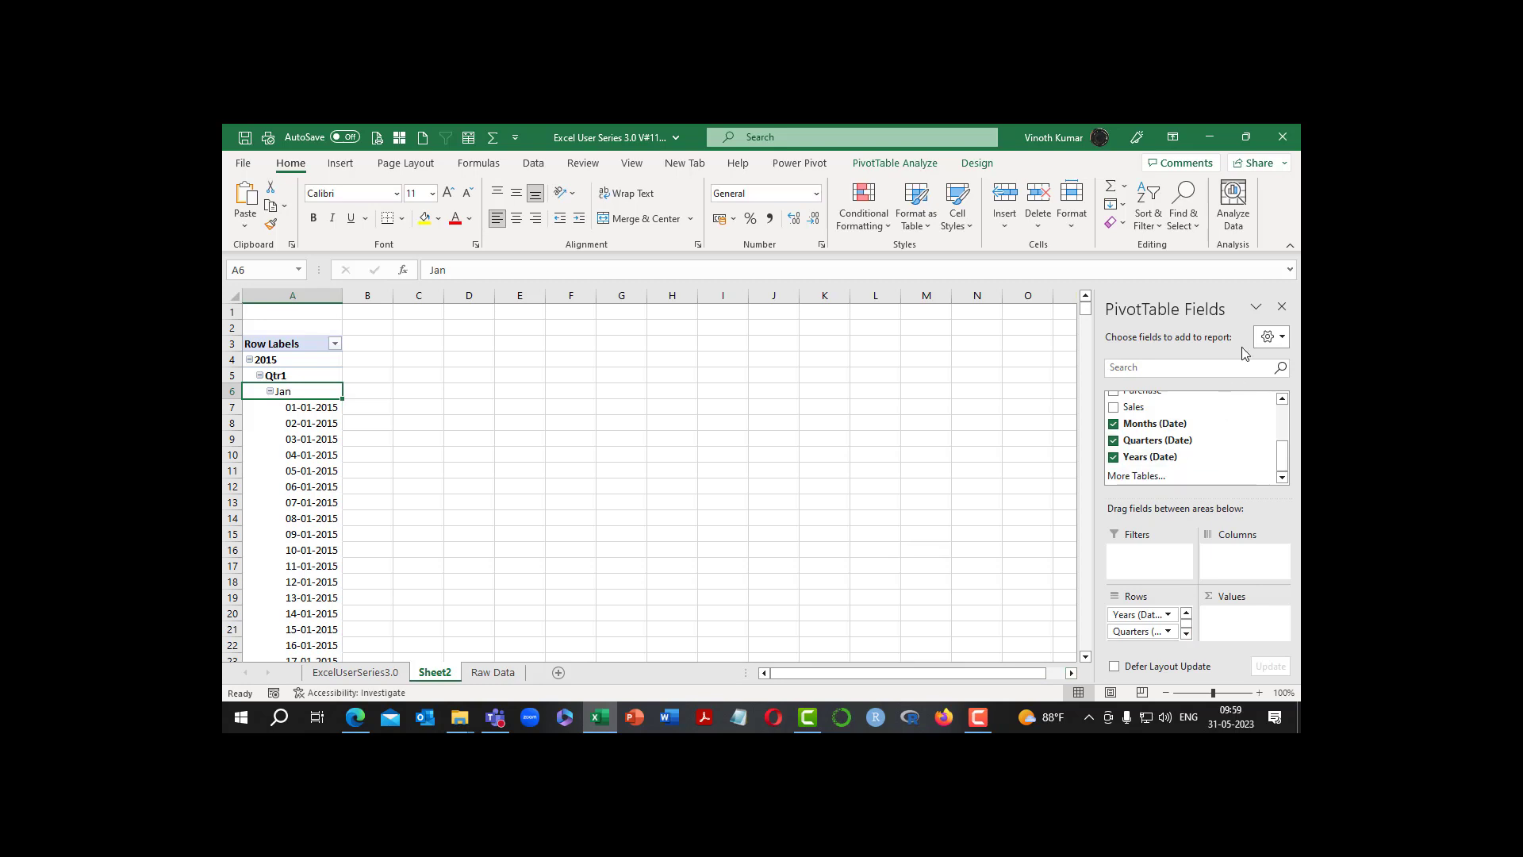
left_click(1267, 337)
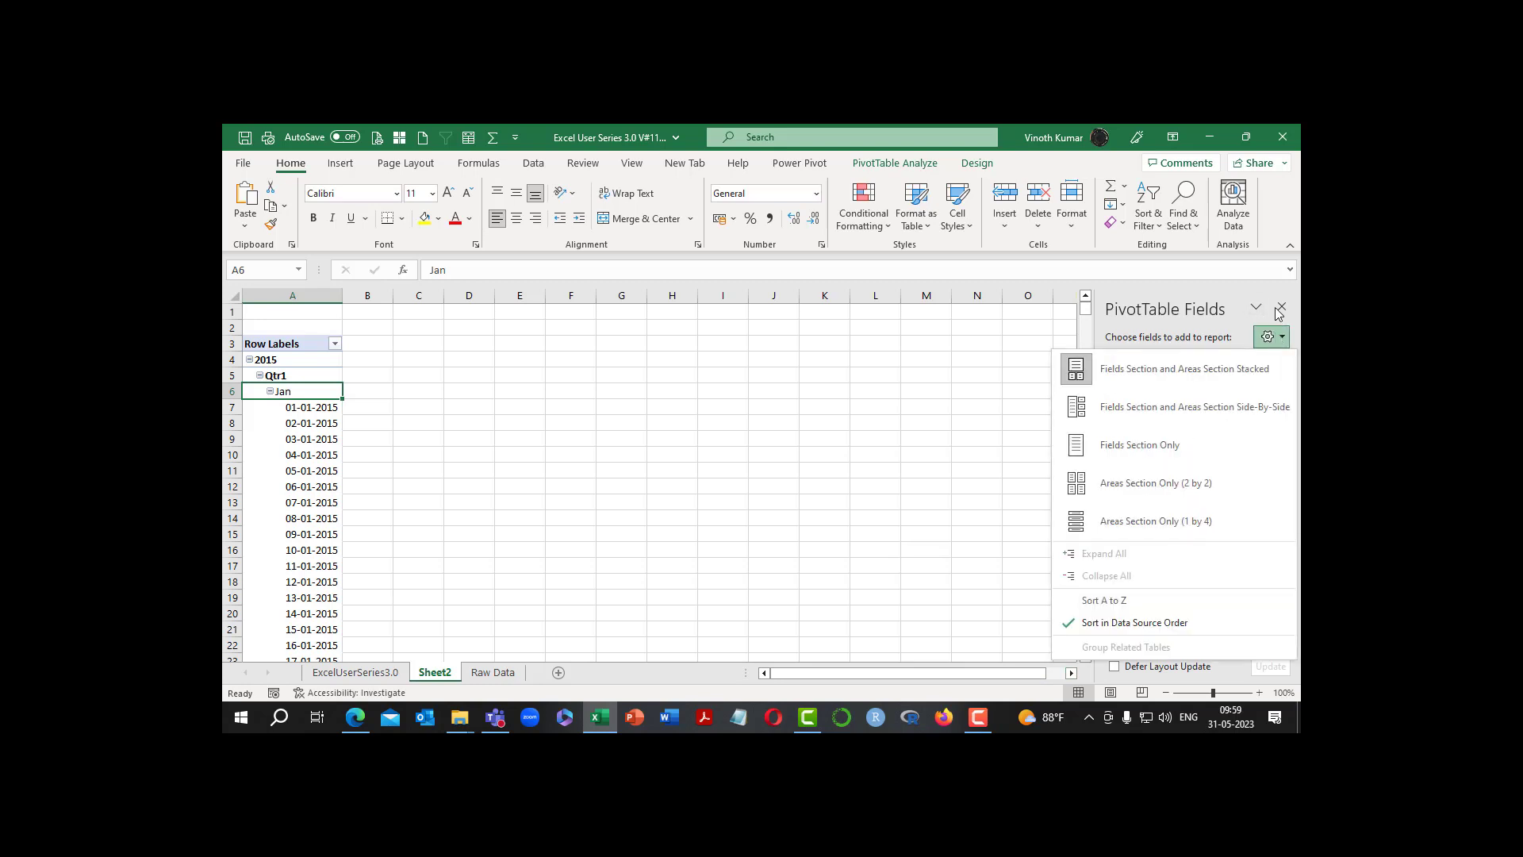
left_click(1264, 312)
left_click(1261, 308)
left_click(1269, 329)
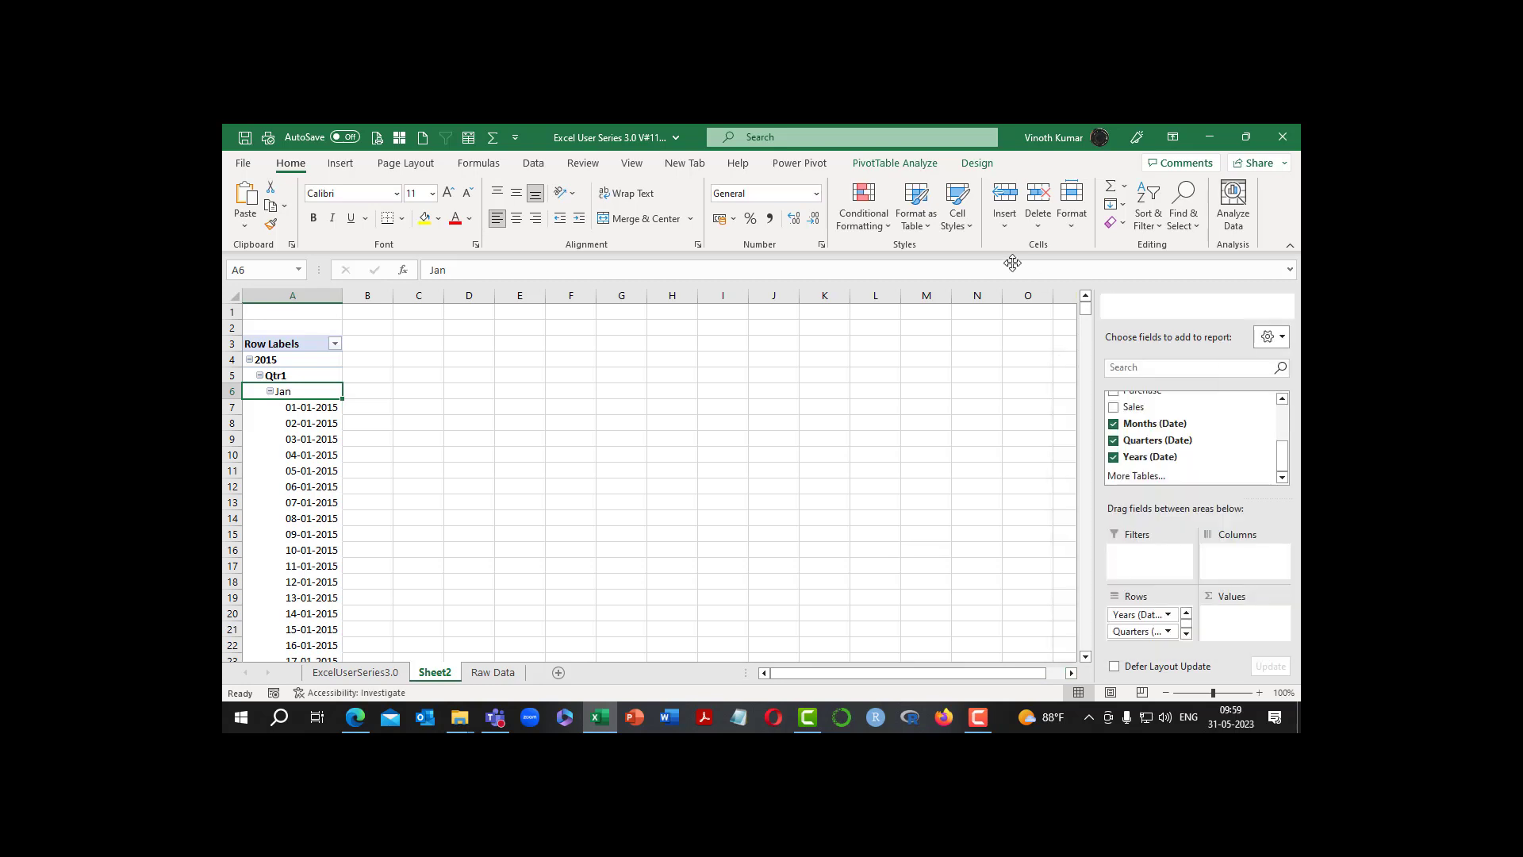
left_click(959, 144)
left_click_drag(955, 385, 957, 660)
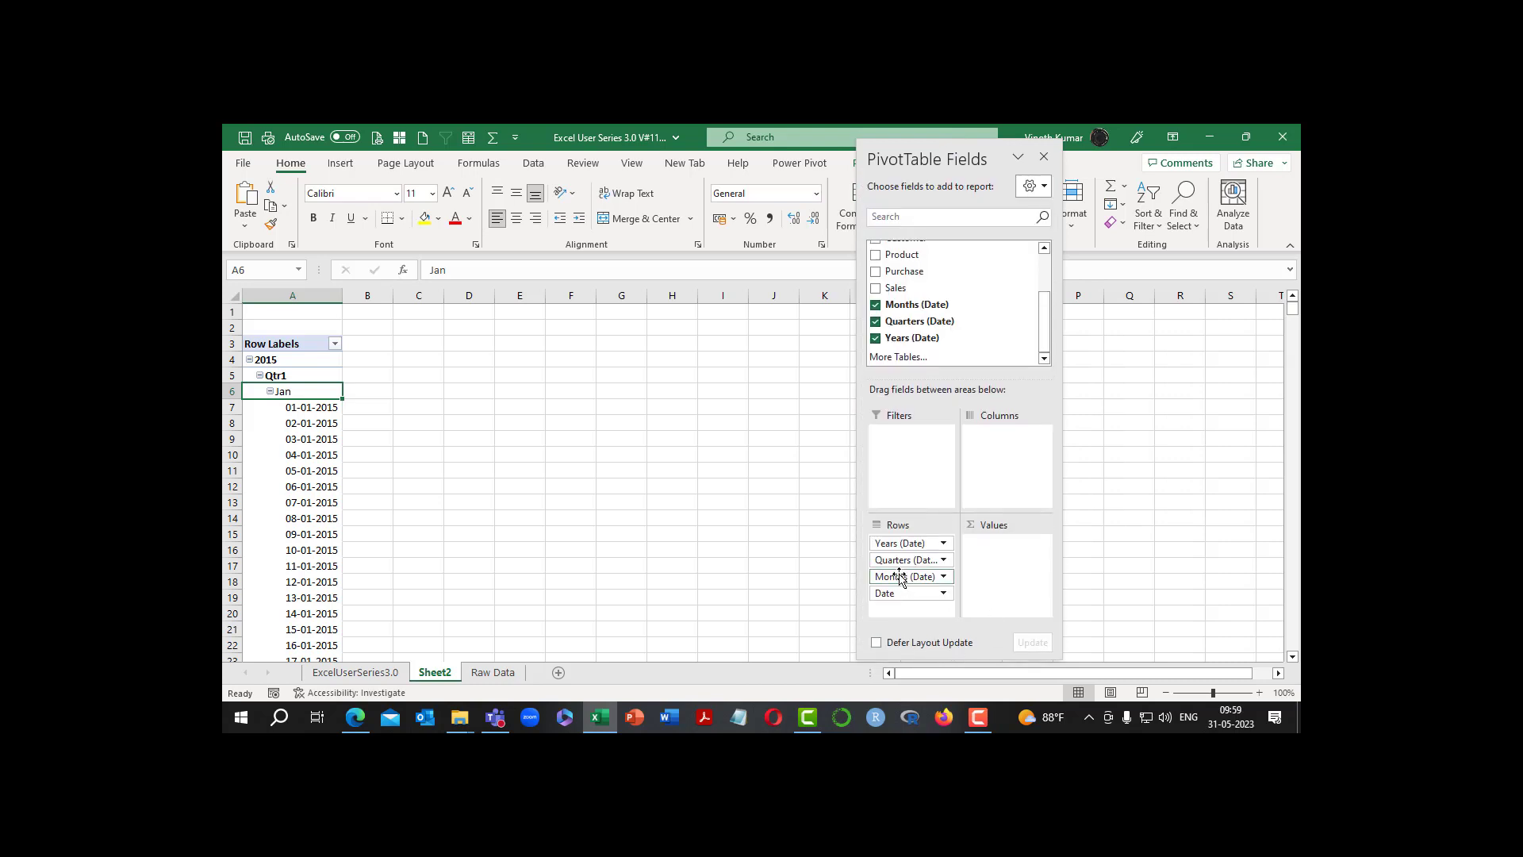
Remove the Months, Quarters and Date fields from the pivot rows, keeping only Years, and close the field list
left_click_drag(879, 575, 762, 583)
left_click_drag(905, 575, 775, 592)
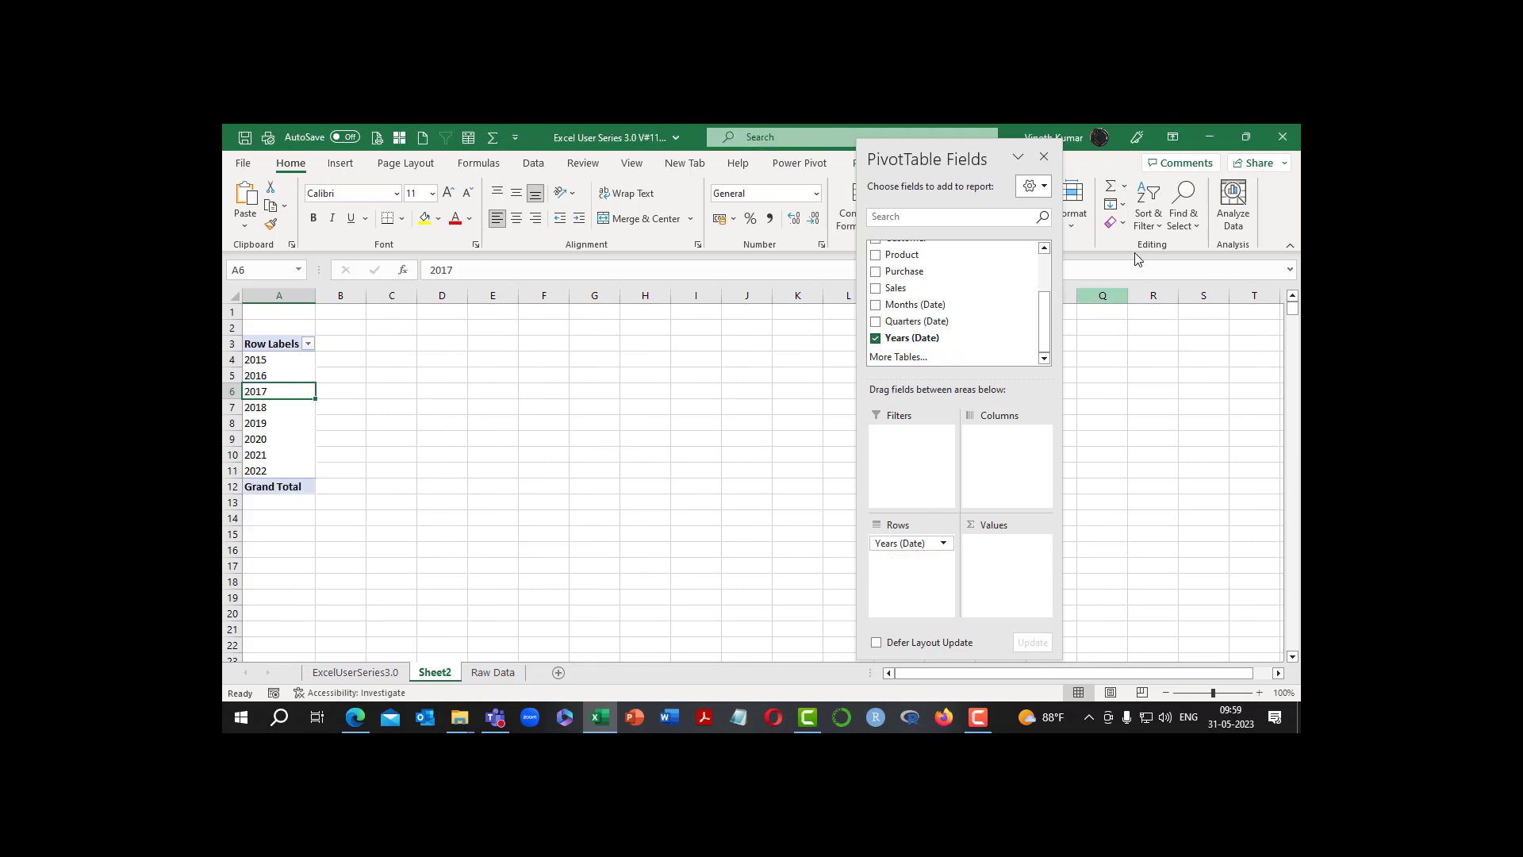
left_click_drag(955, 158, 1189, 179)
left_click(1194, 176)
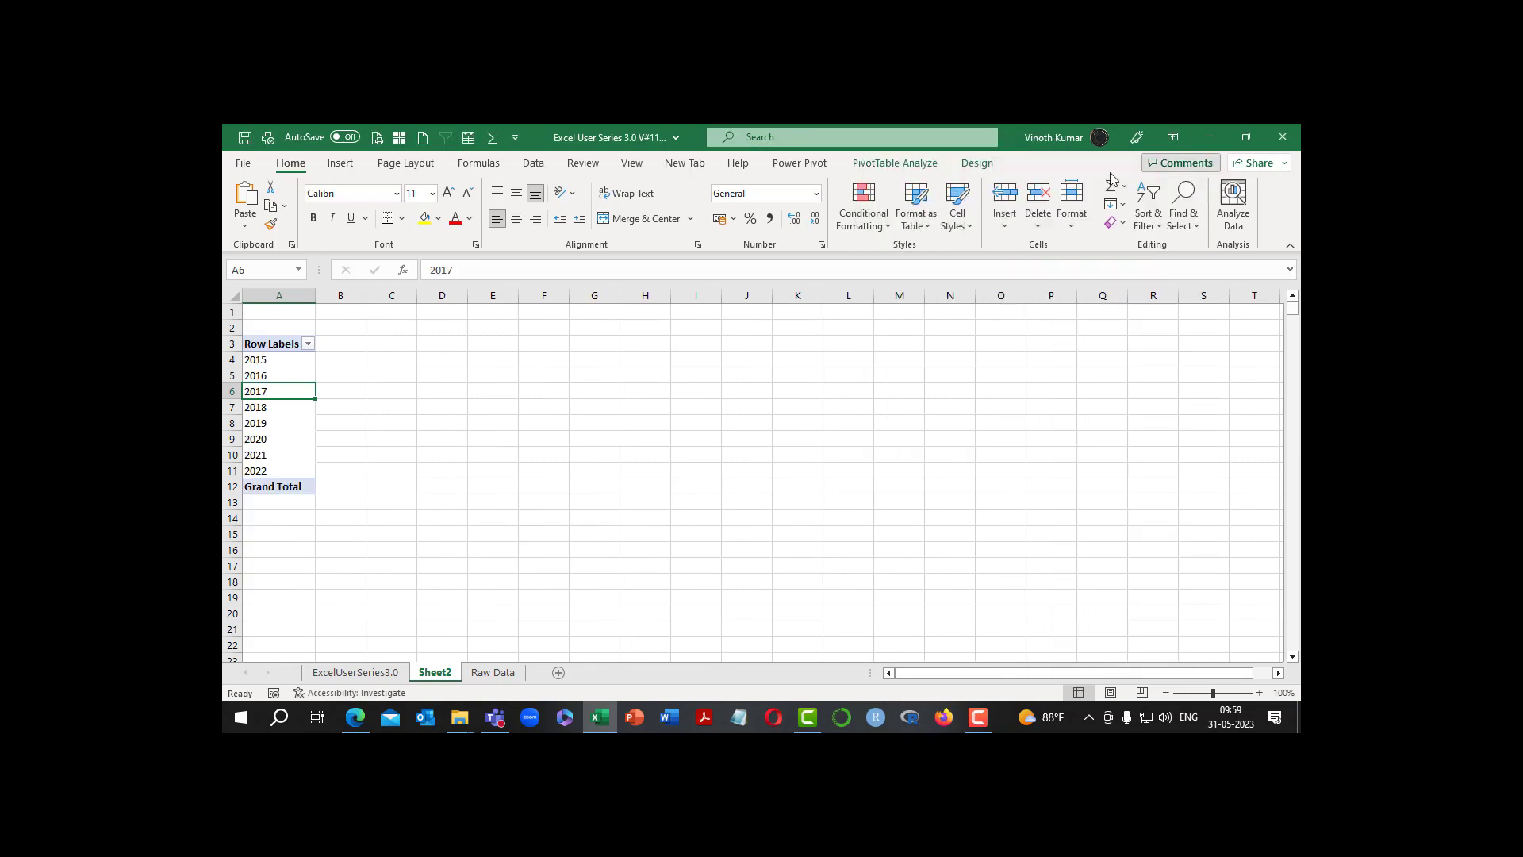
Change the pivot table's report layout to Tabular Form
left_click(975, 164)
left_click(335, 208)
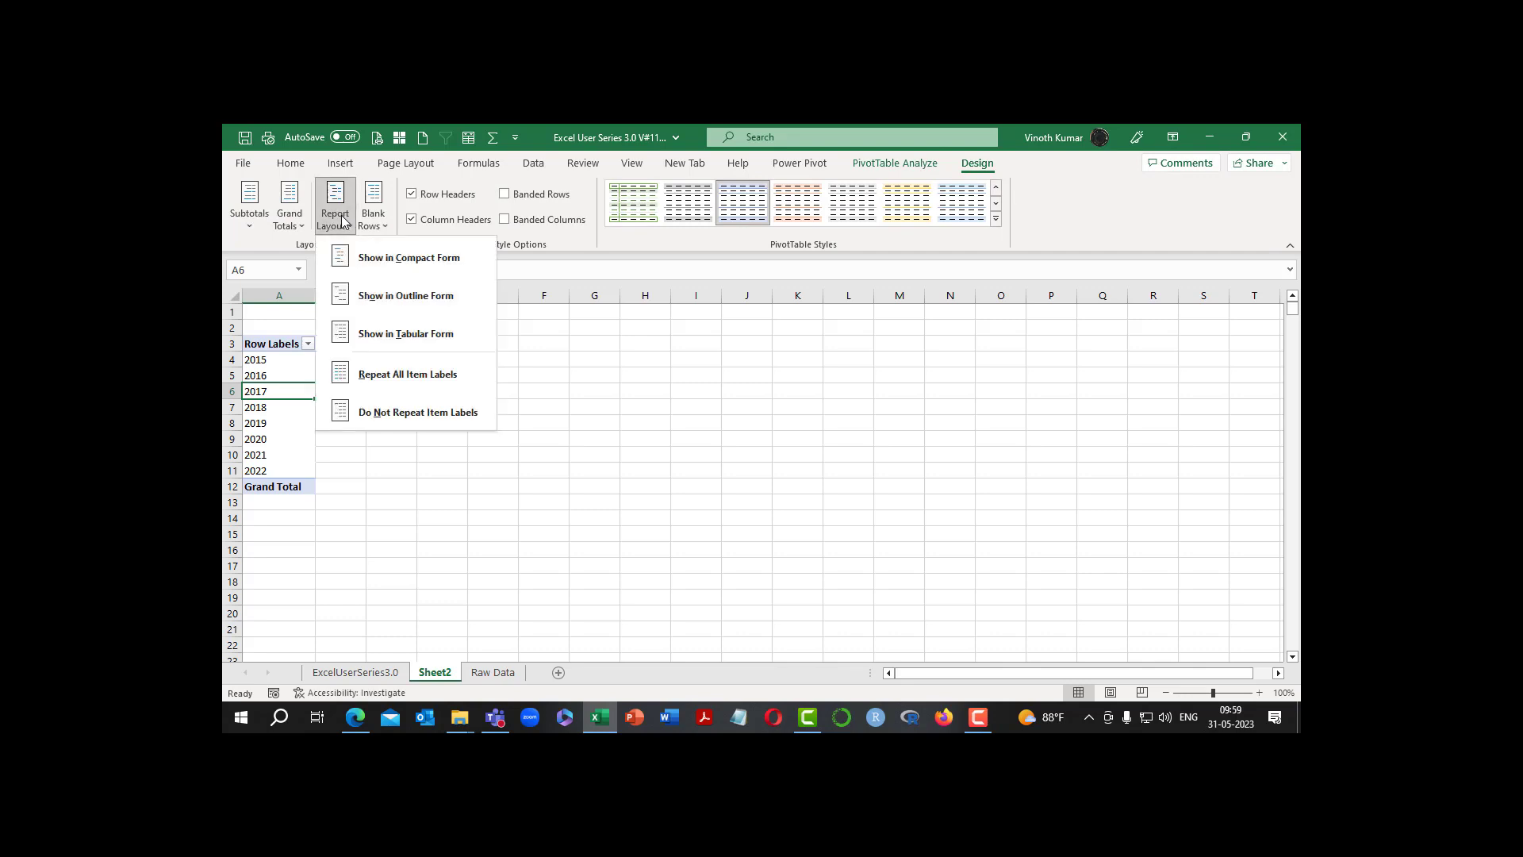
left_click(401, 334)
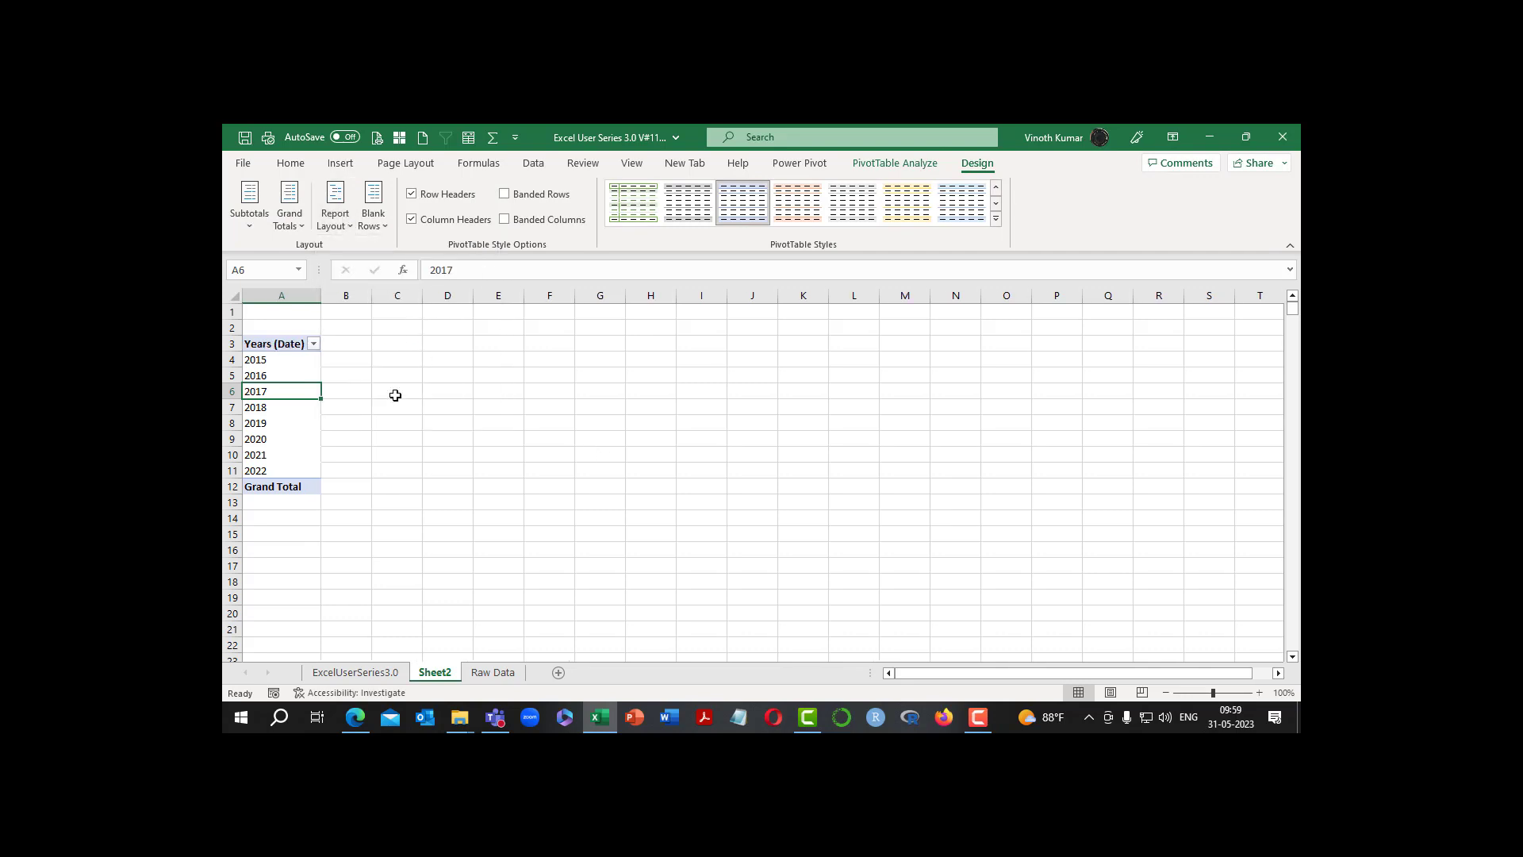
Rename the Years (Date) row field as "Years" in its field settings
right_click(286, 348)
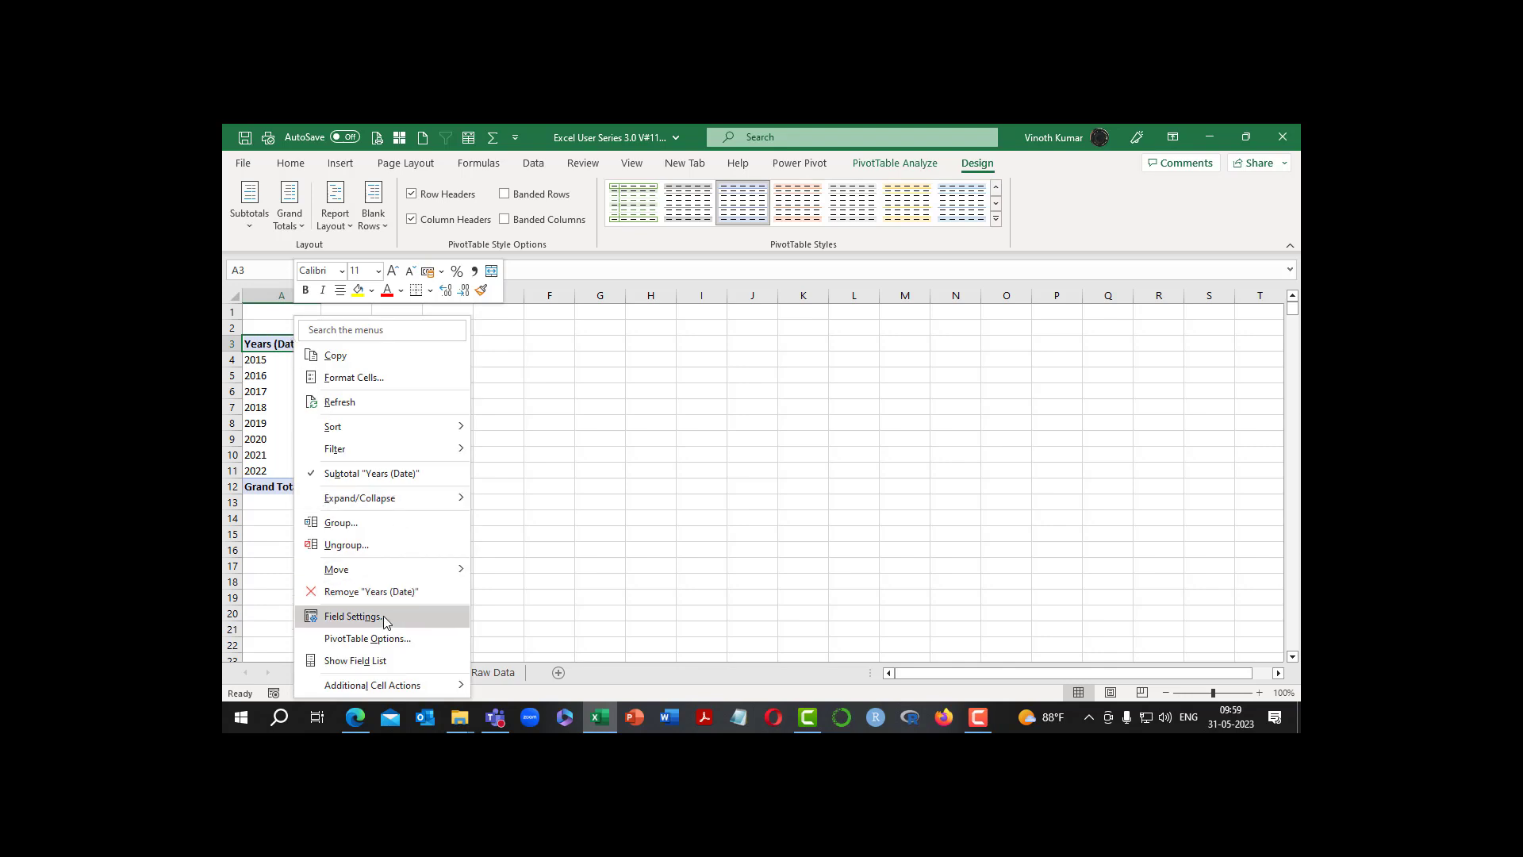
left_click(354, 617)
left_click(384, 425)
key("BackSpace")
key("BackSpace")
key("BackSpace")
key("BackSpace")
key("BackSpace")
key("BackSpace")
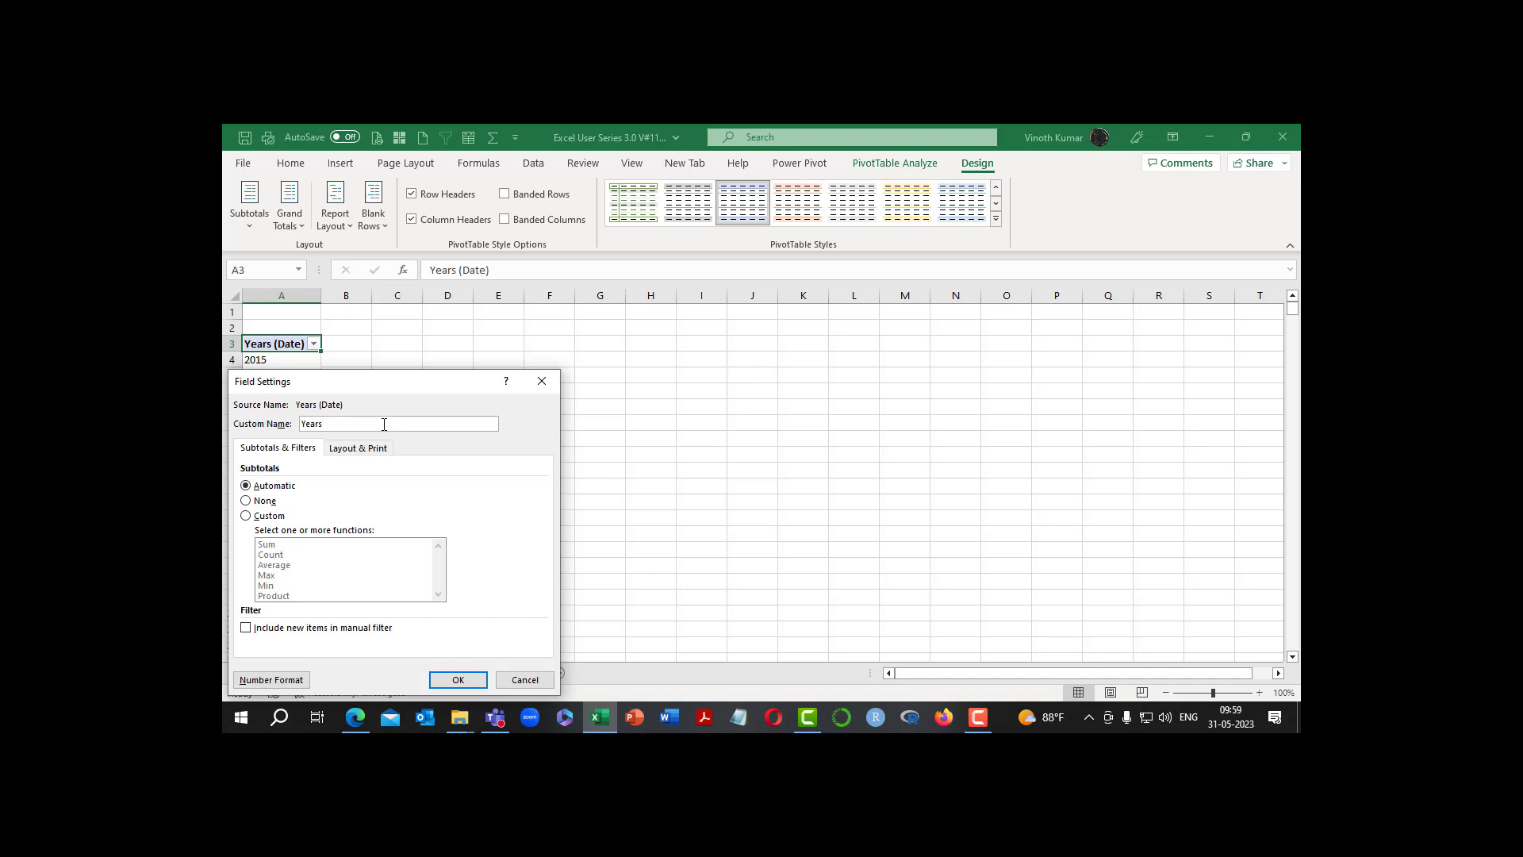
key("Return")
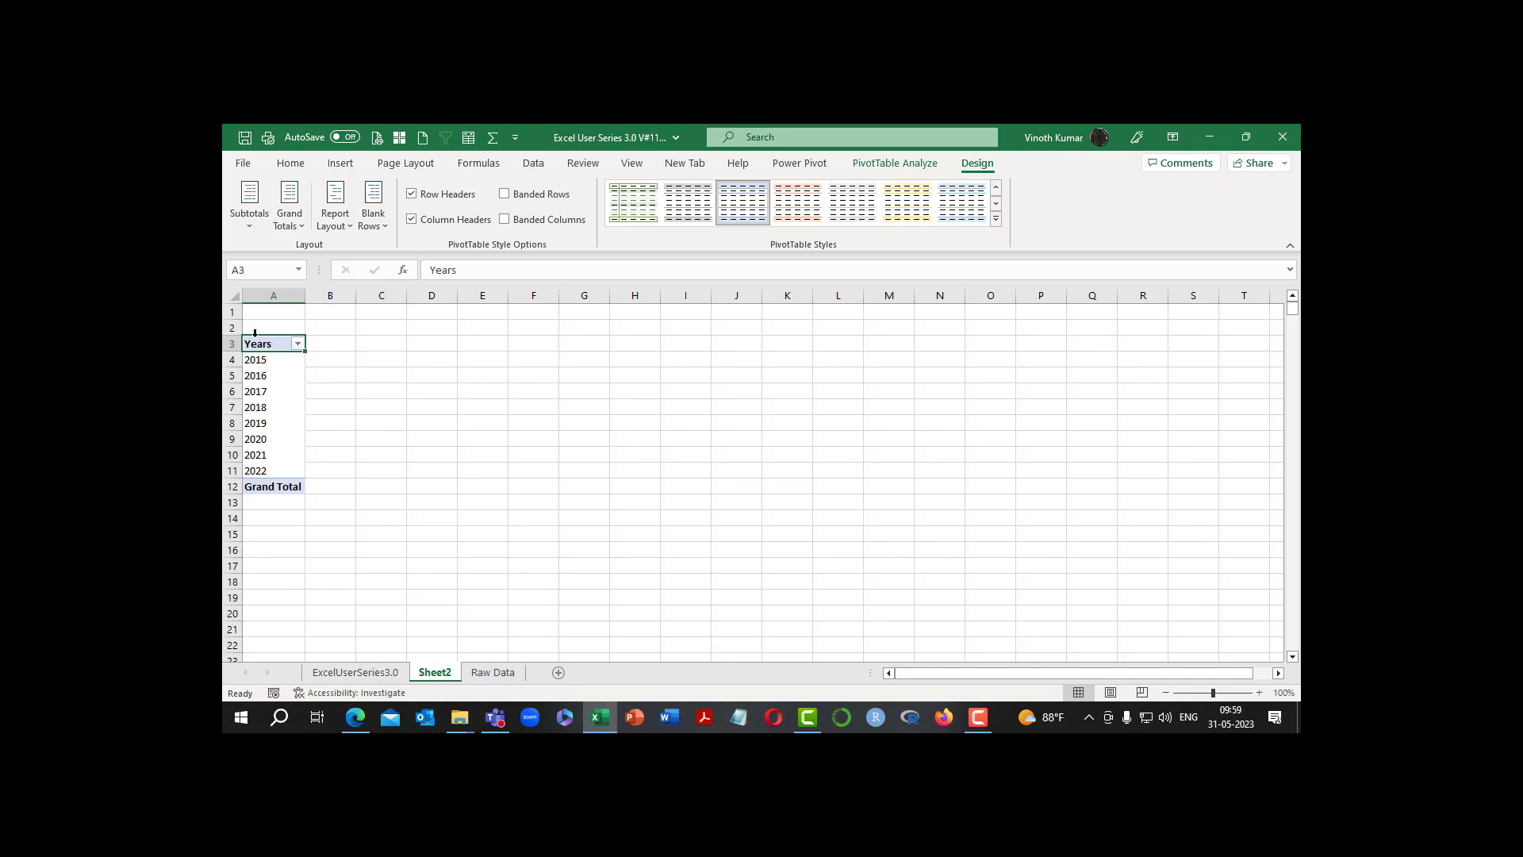
Reopen the field list, add the Sales field to the pivot values, and close the list
right_click(269, 362)
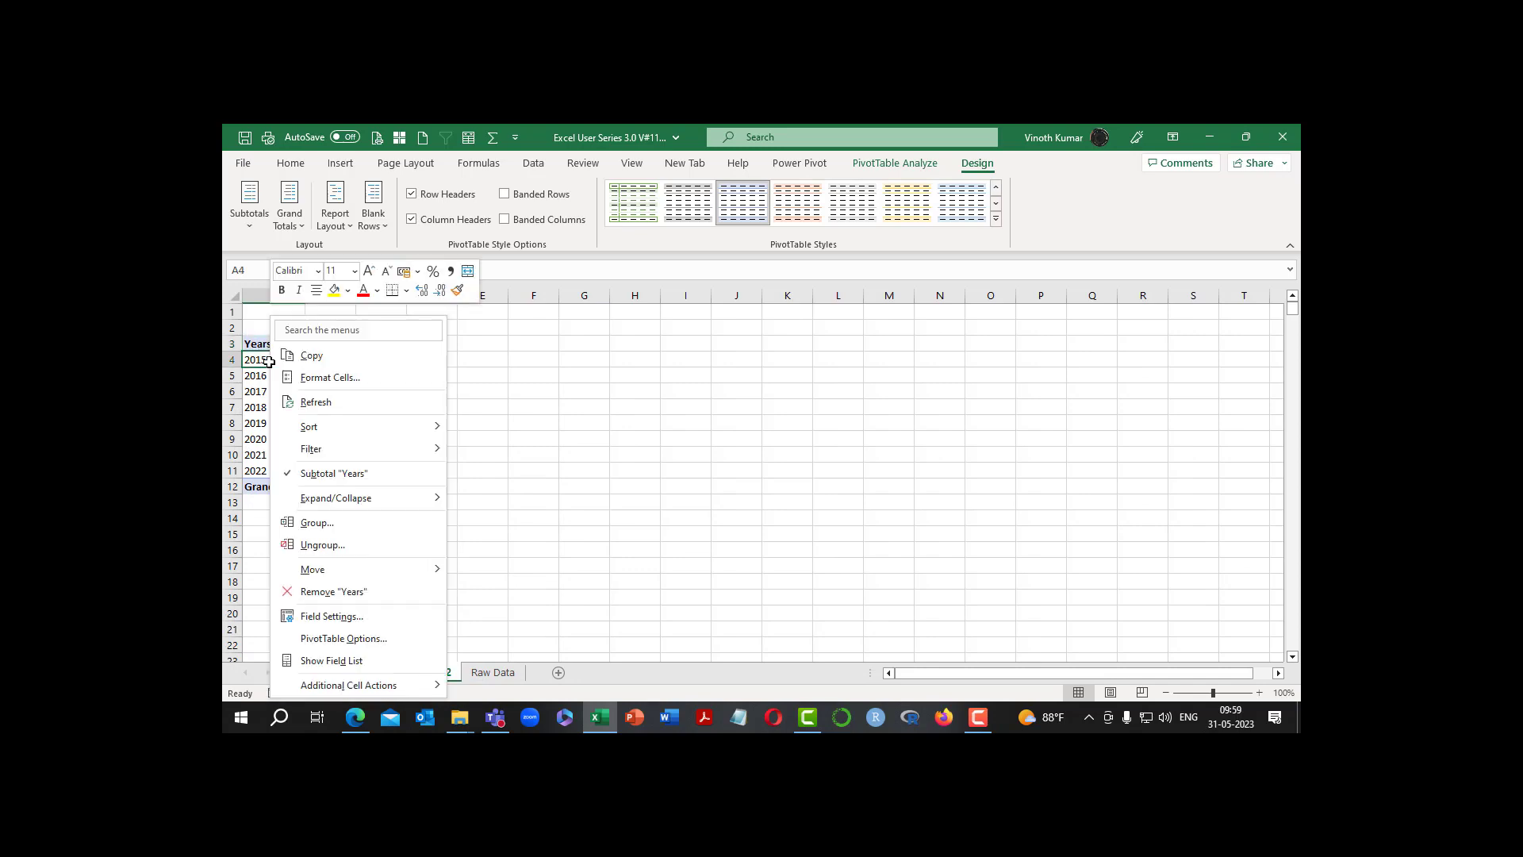
left_click(341, 660)
scroll(826, 519, "down", 5)
scroll(826, 519, "up", 5)
scroll(1111, 349, "up", 2)
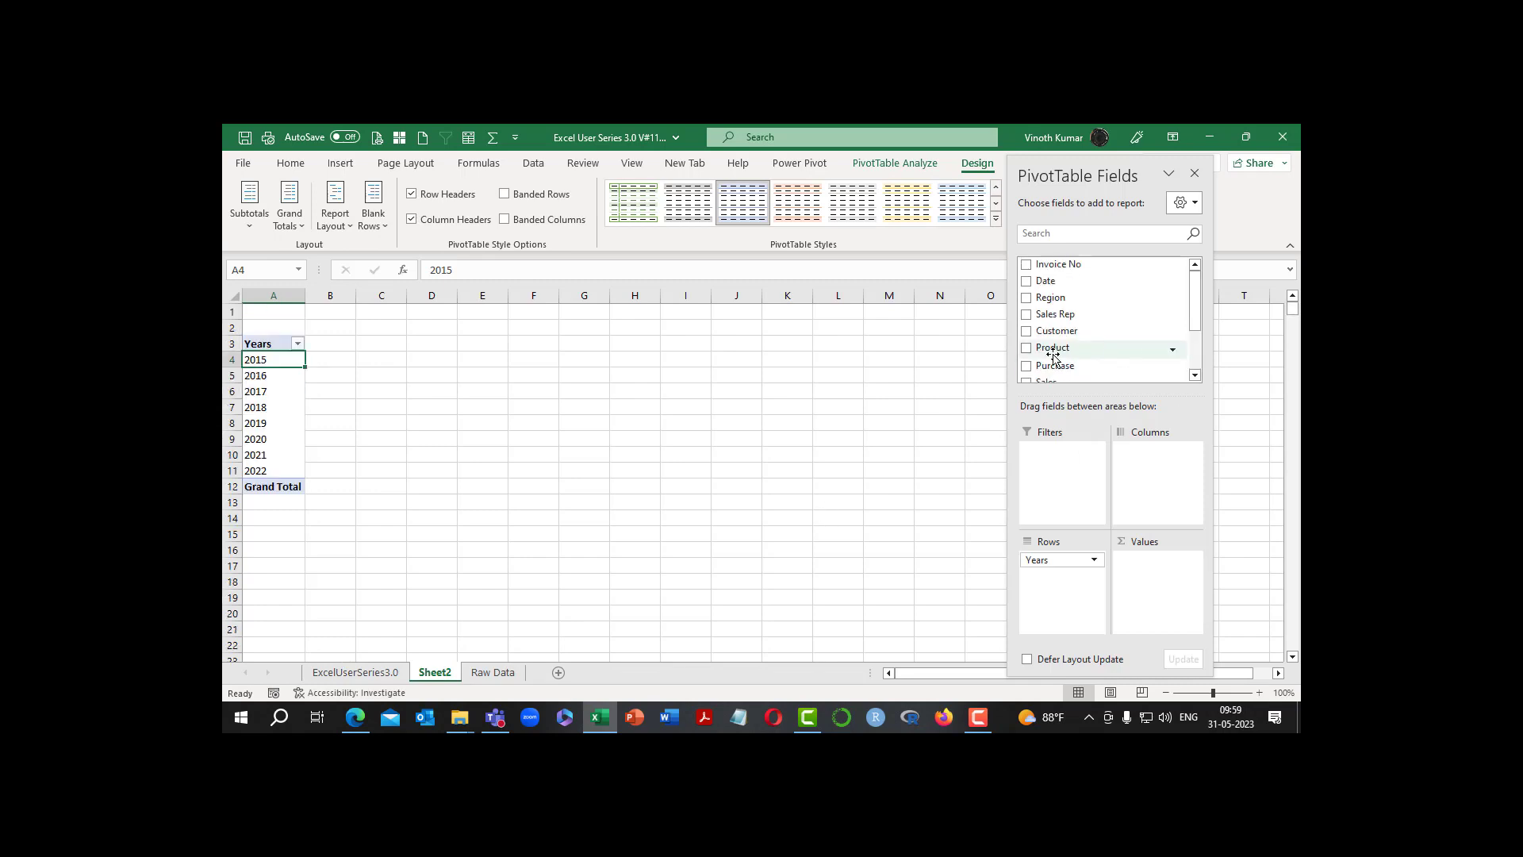
left_click(1026, 343)
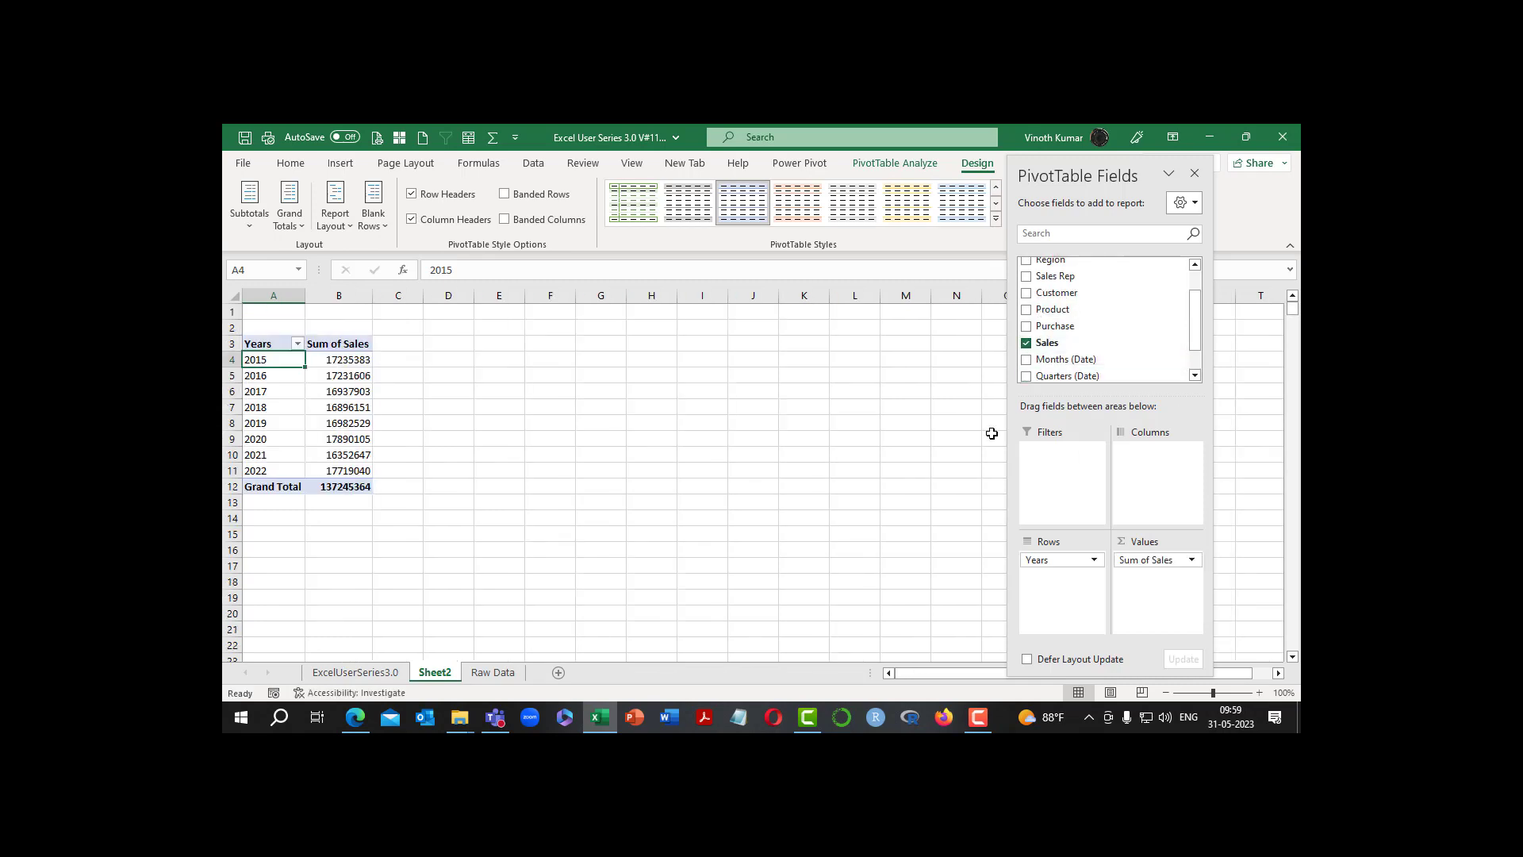
left_click(1194, 173)
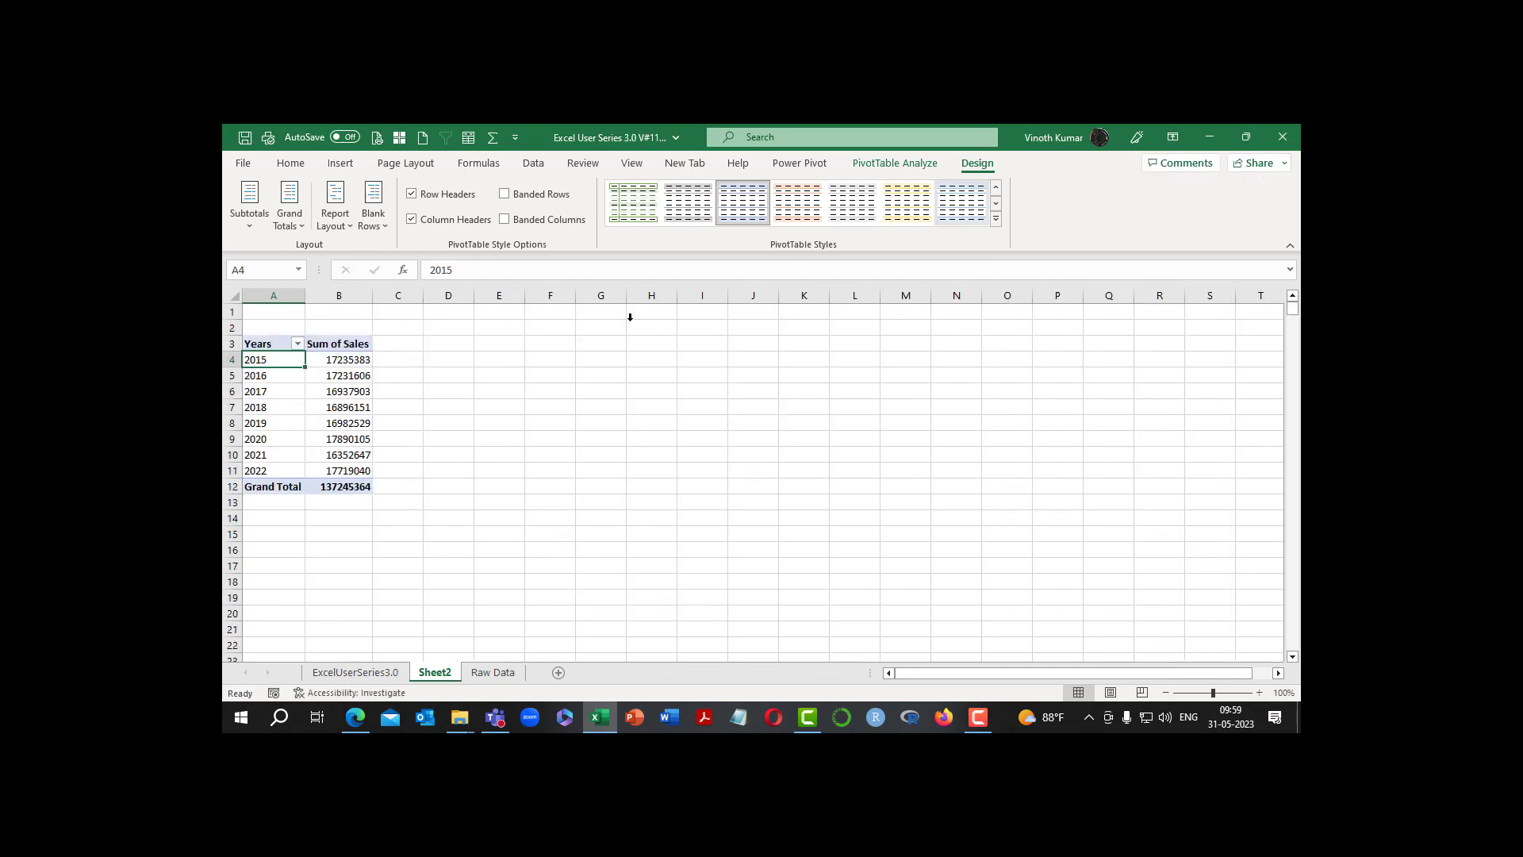
Set the custom name of the Sum of Sales value field to "Sales" followed by a trailing space
right_click(331, 355)
left_click(444, 612)
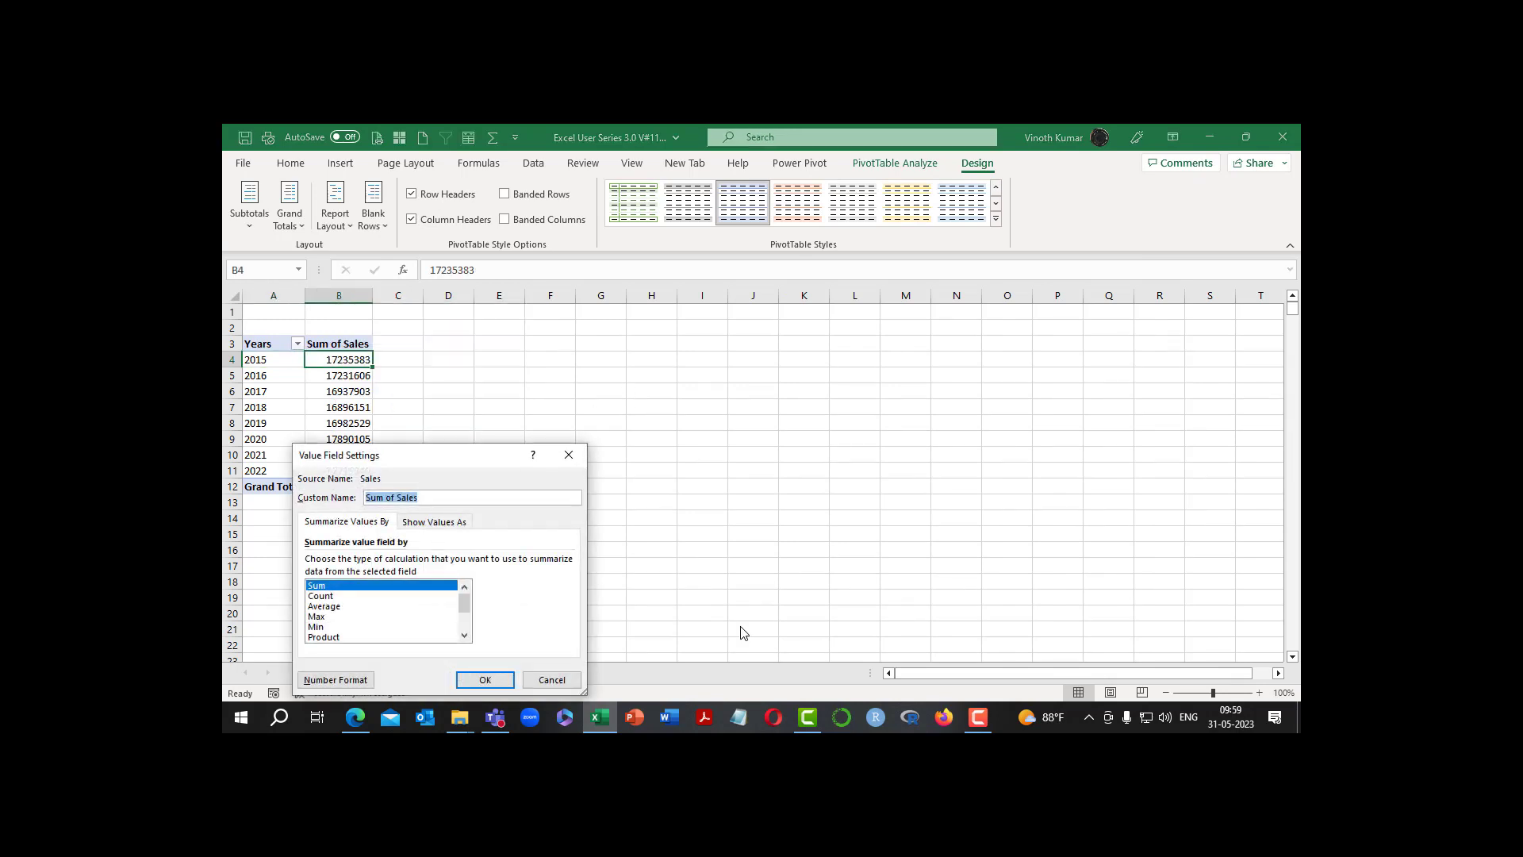
type("Sales")
key("Return")
key("Return")
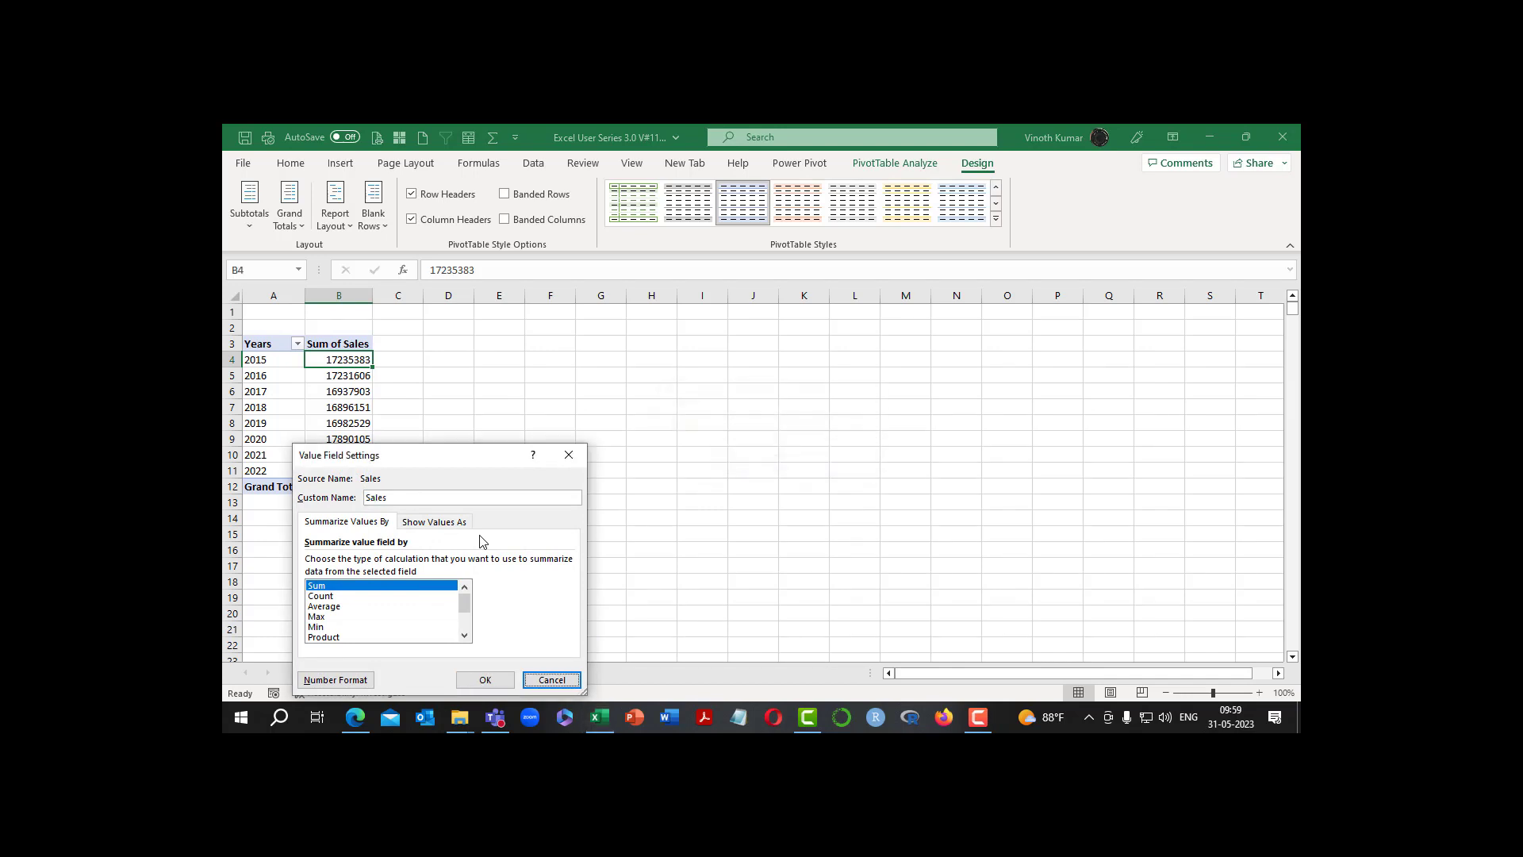
left_click(460, 496)
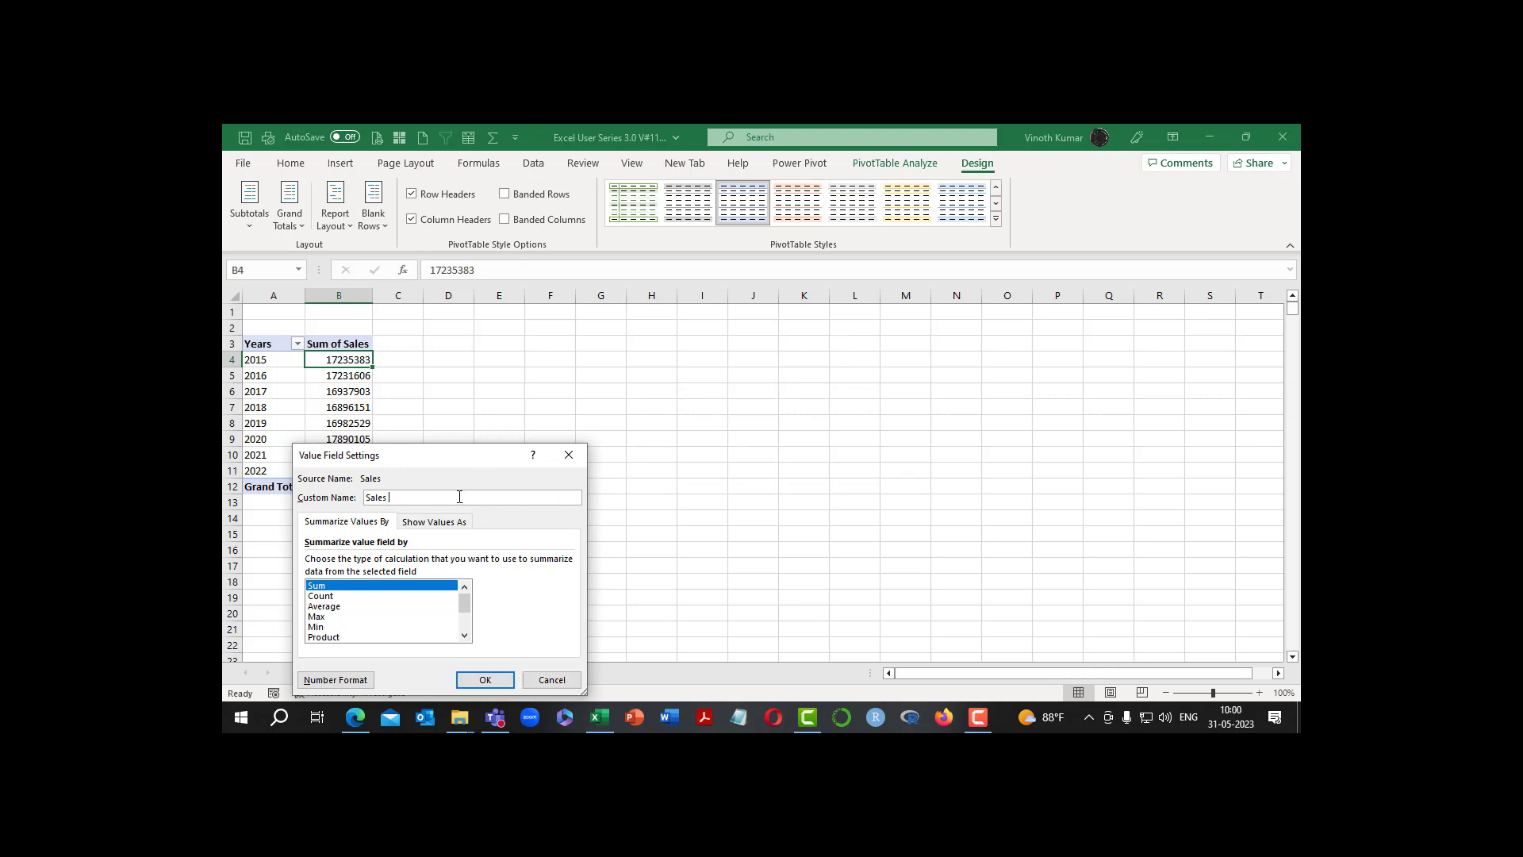
Format the Sales value field as Currency with the ₹ symbol and 2 decimal places, and apply the value field settings
left_click(361, 682)
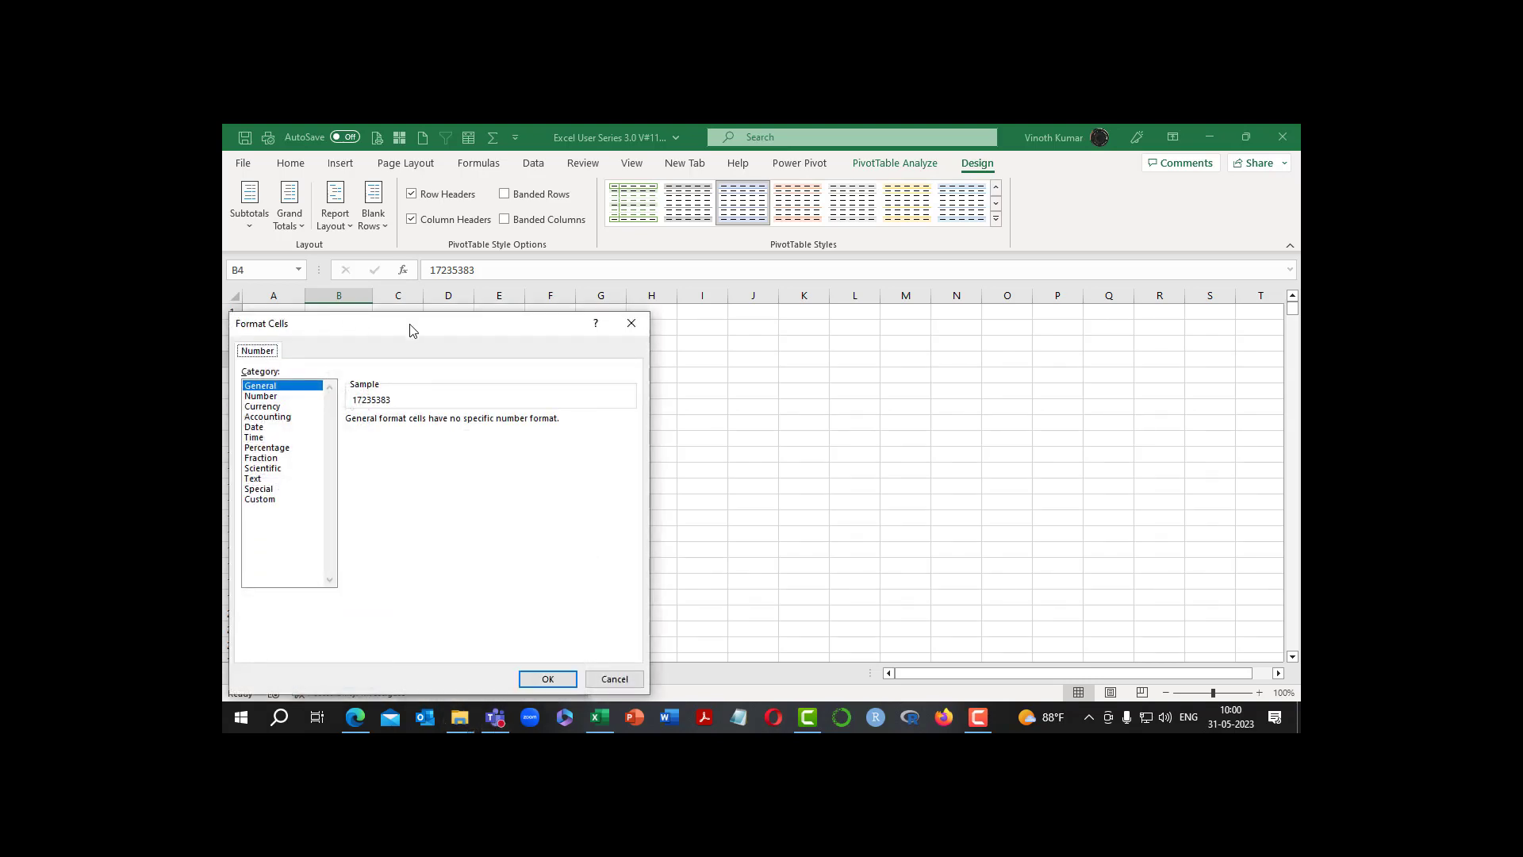
left_click_drag(412, 328, 900, 190)
left_click(760, 273)
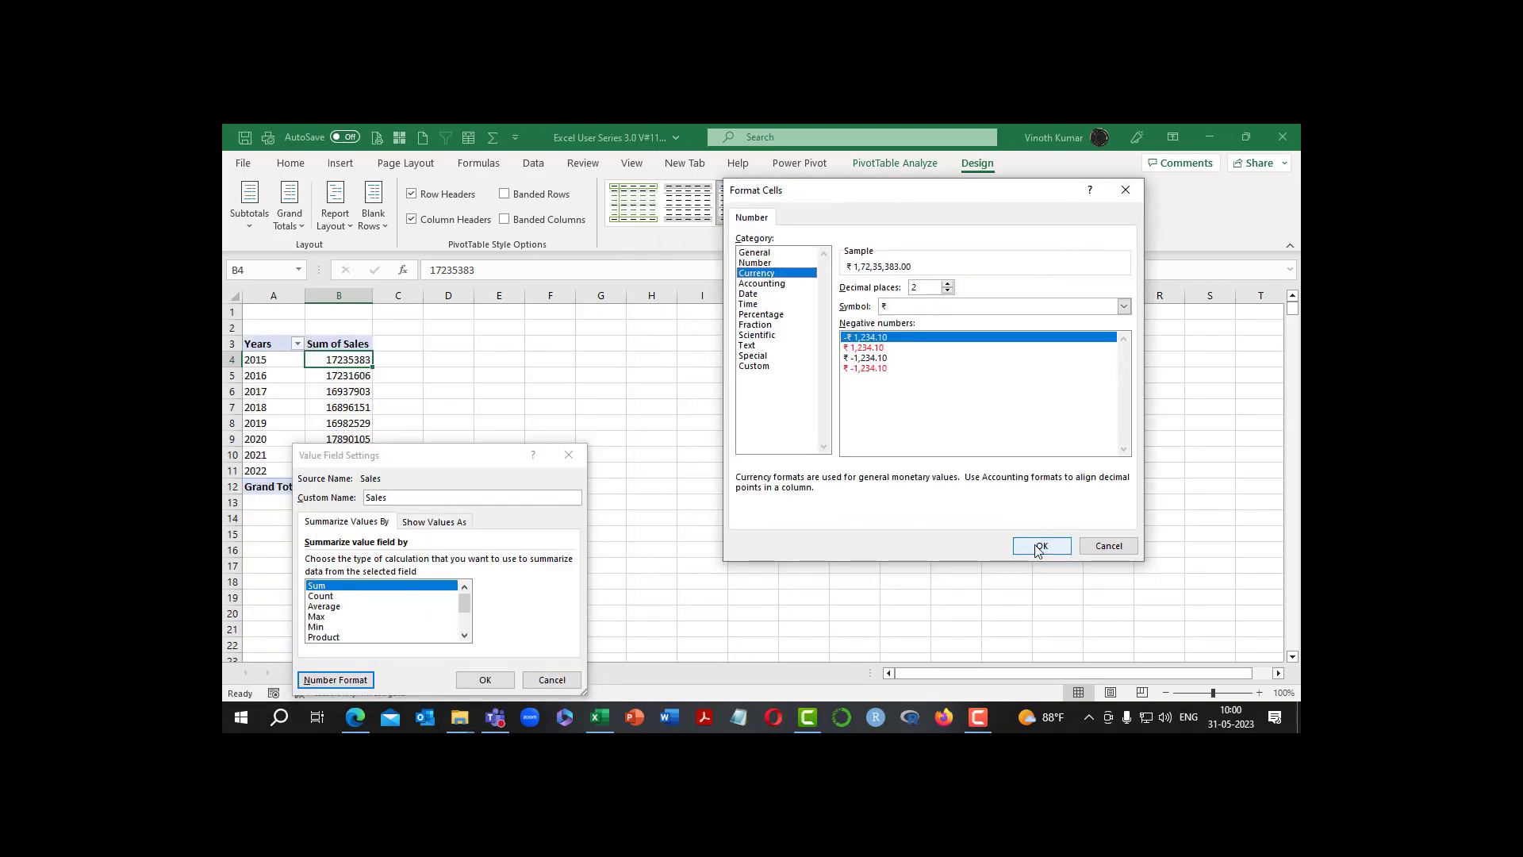
left_click(1040, 545)
left_click(485, 680)
left_click(978, 475)
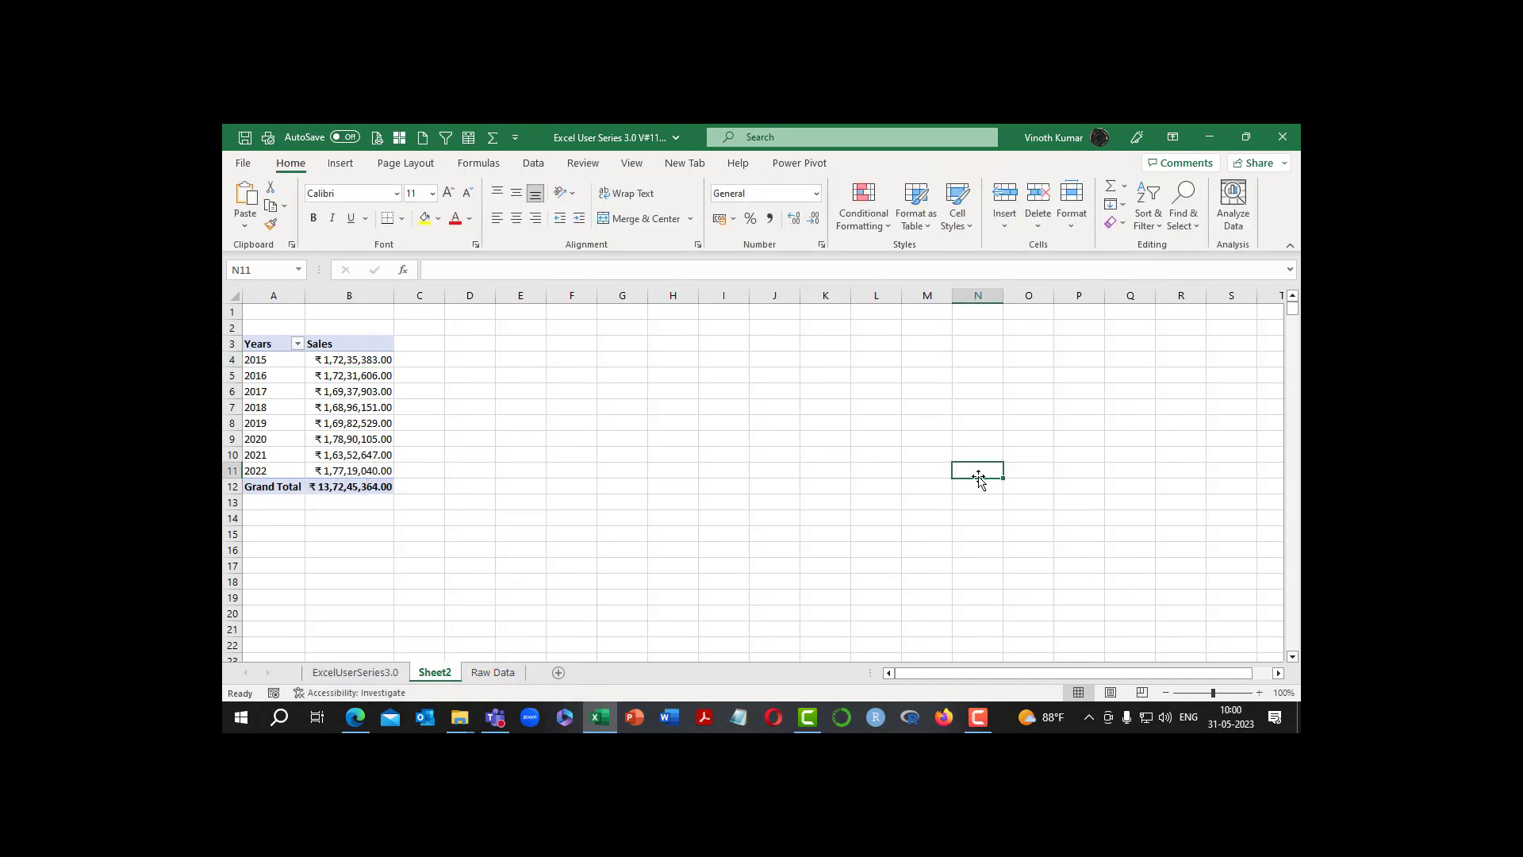
Reopen the PivotTable field list and add the Quarters (Date) and Months (Date) fields to the rows
left_click(294, 362)
right_click(293, 361)
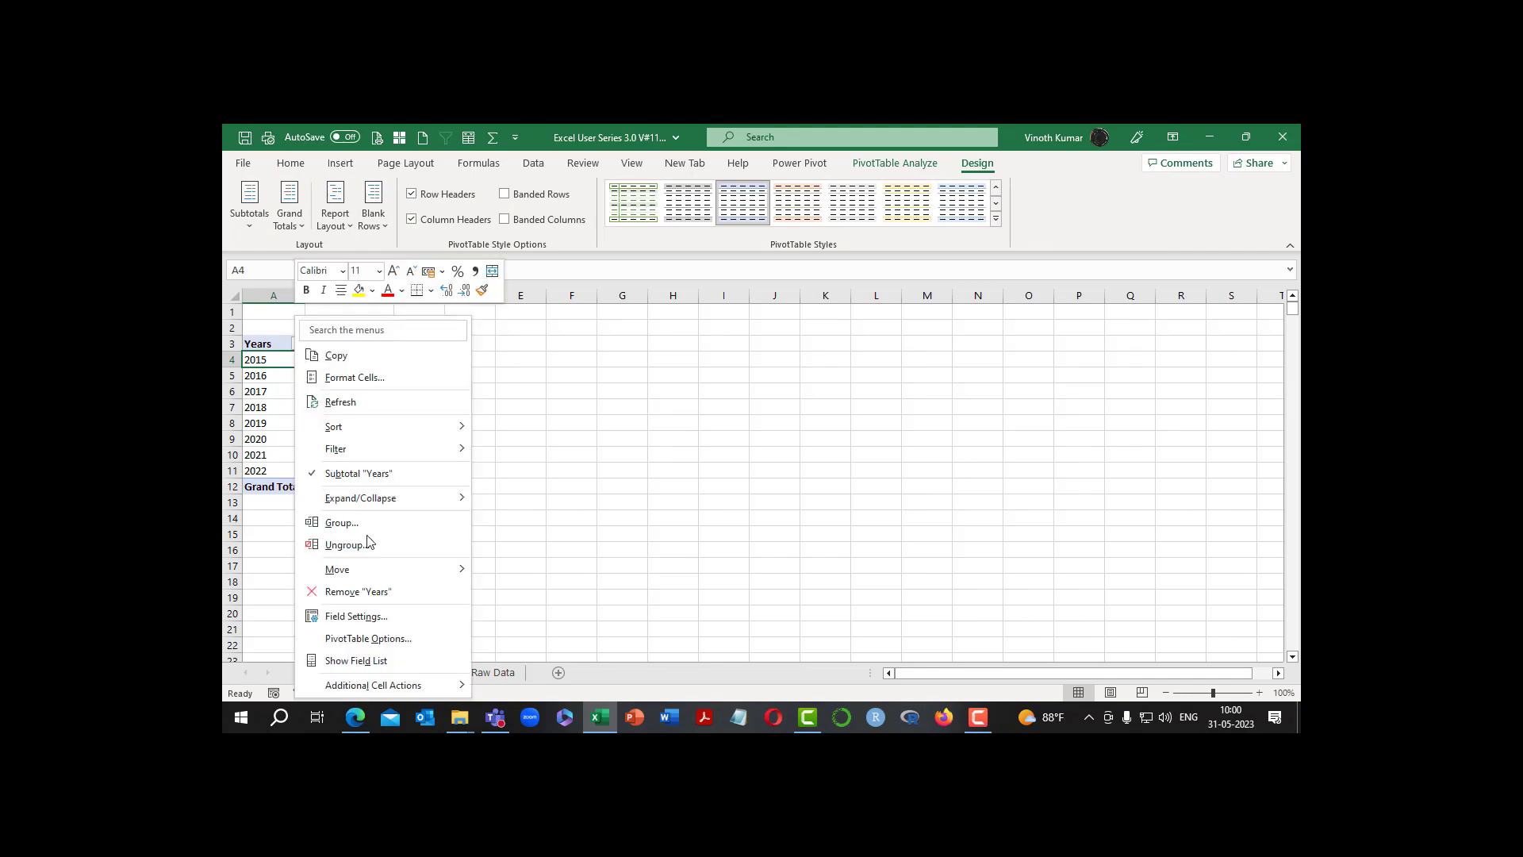
left_click(388, 661)
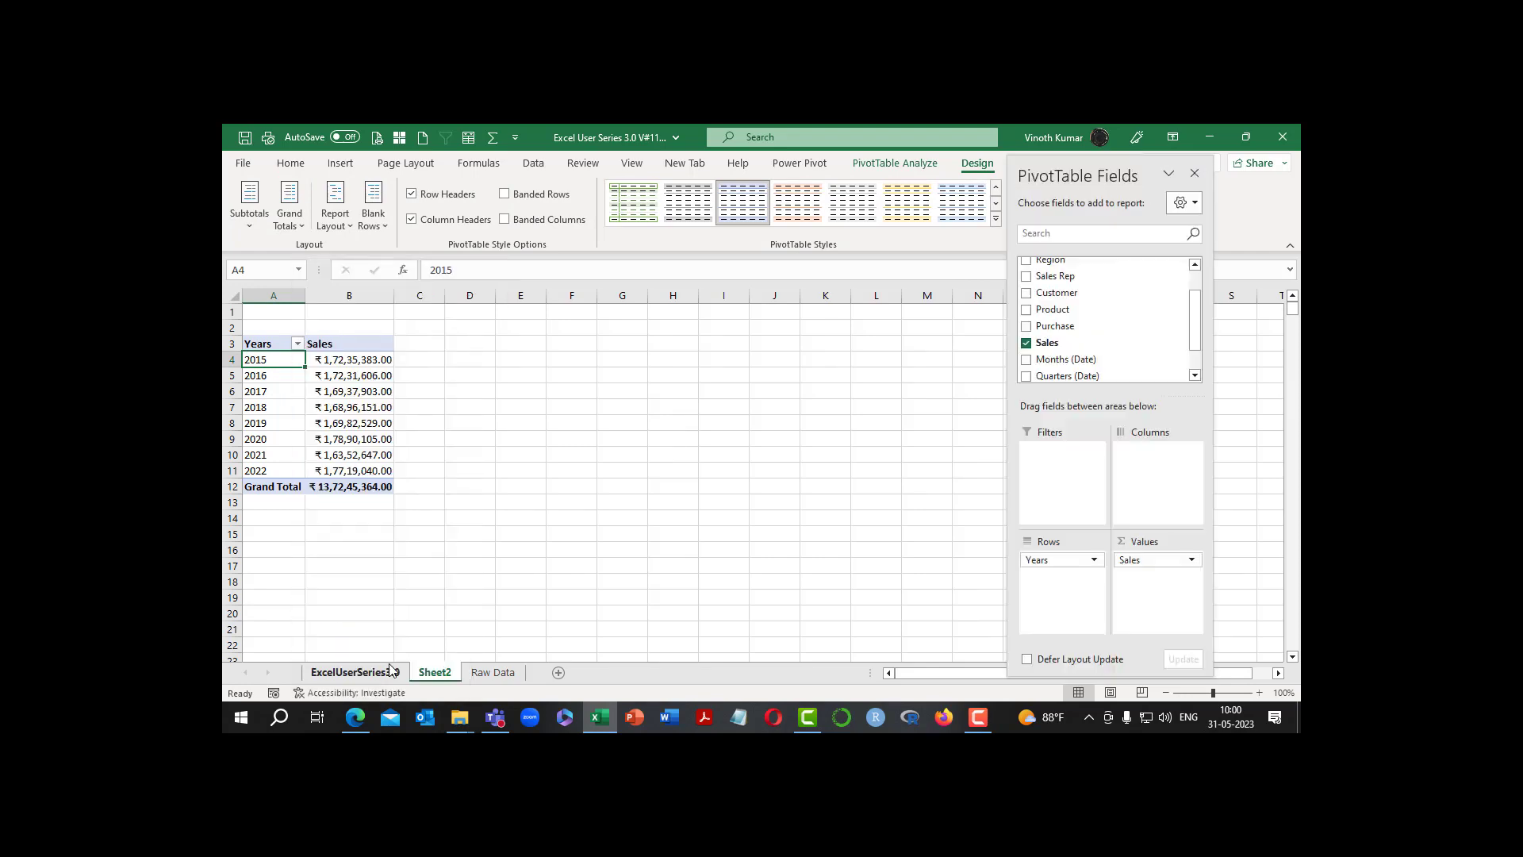
scroll(1176, 350, "down", 3)
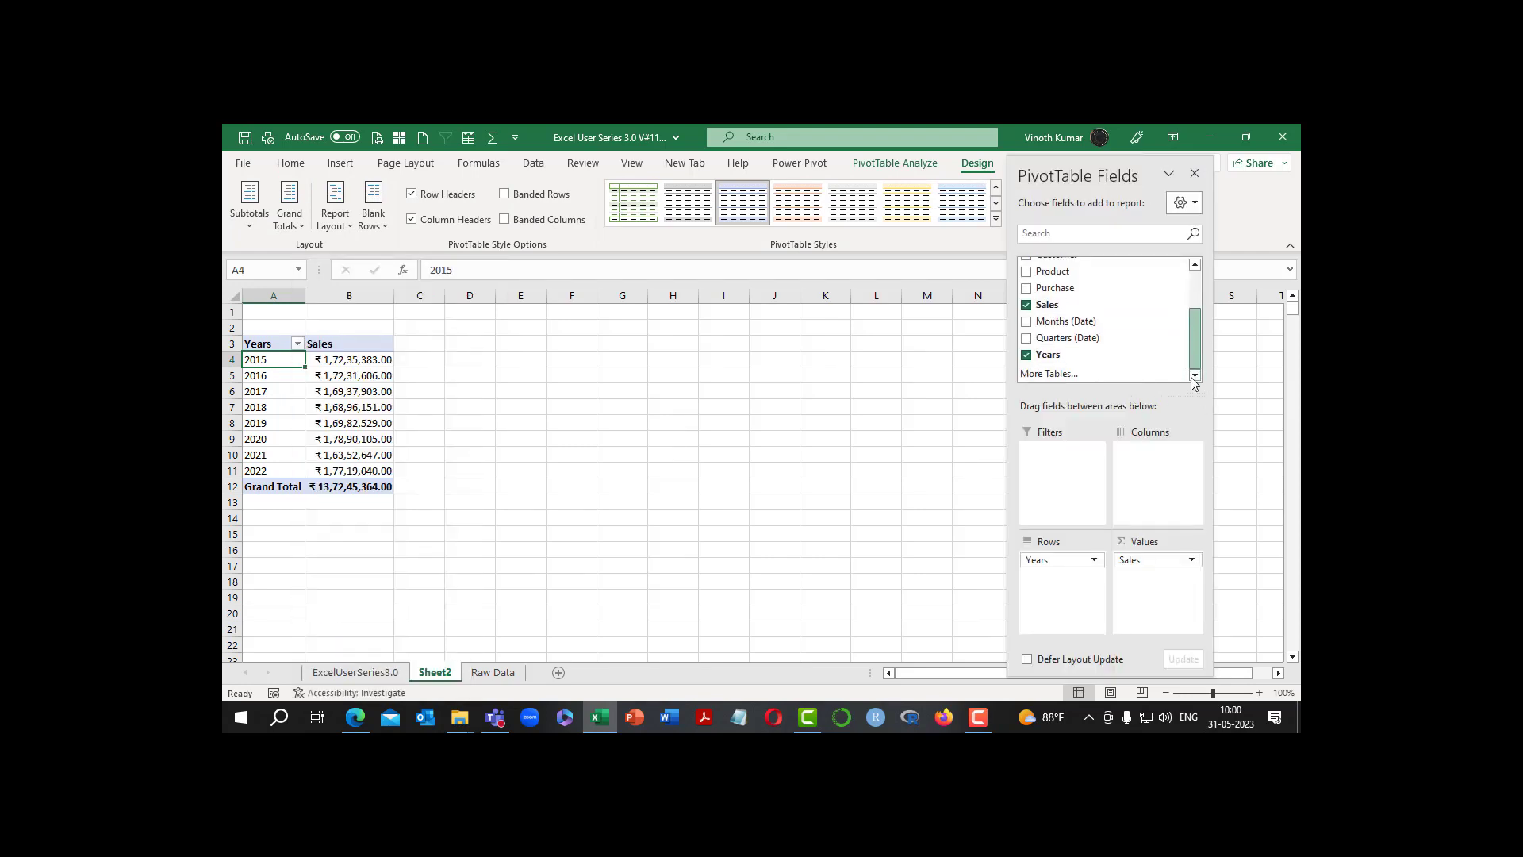
left_click(1027, 340)
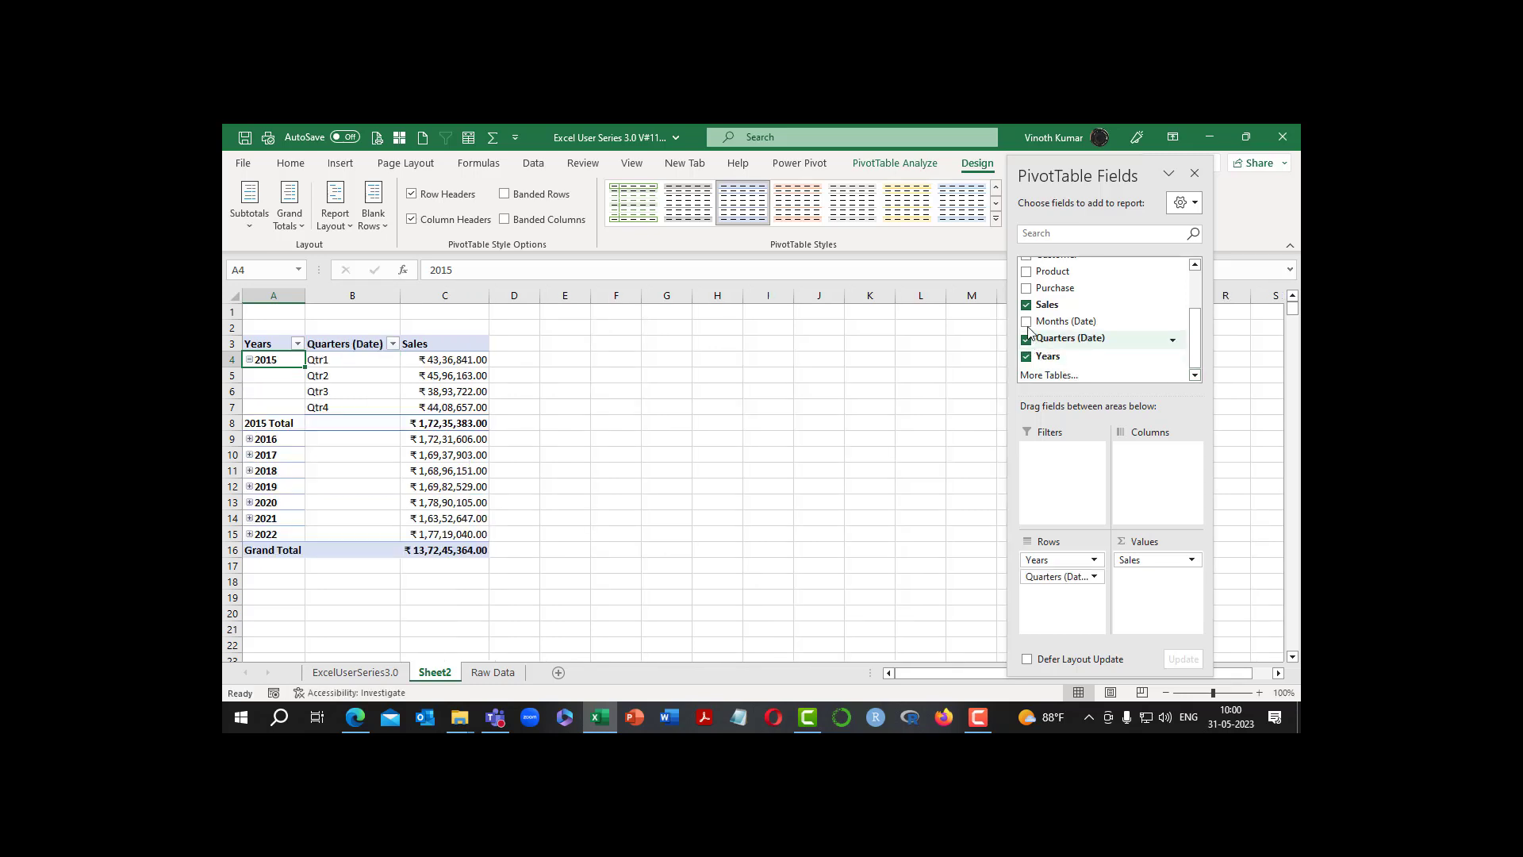
left_click(1027, 322)
Add the Date field to the pivot rows and close the field list
scroll(1125, 330, "up", 5)
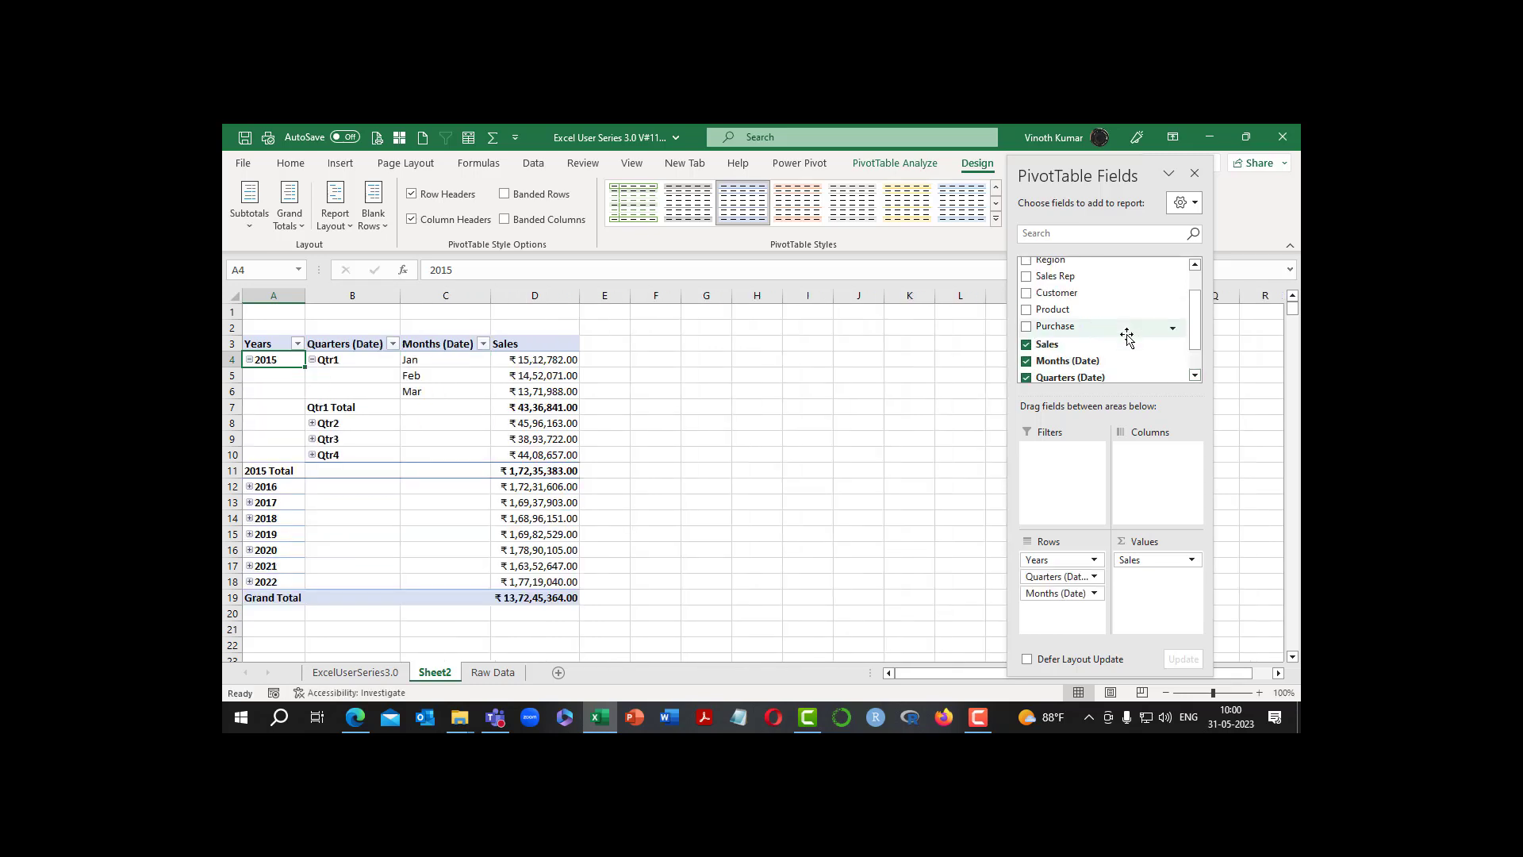
left_click(1026, 283)
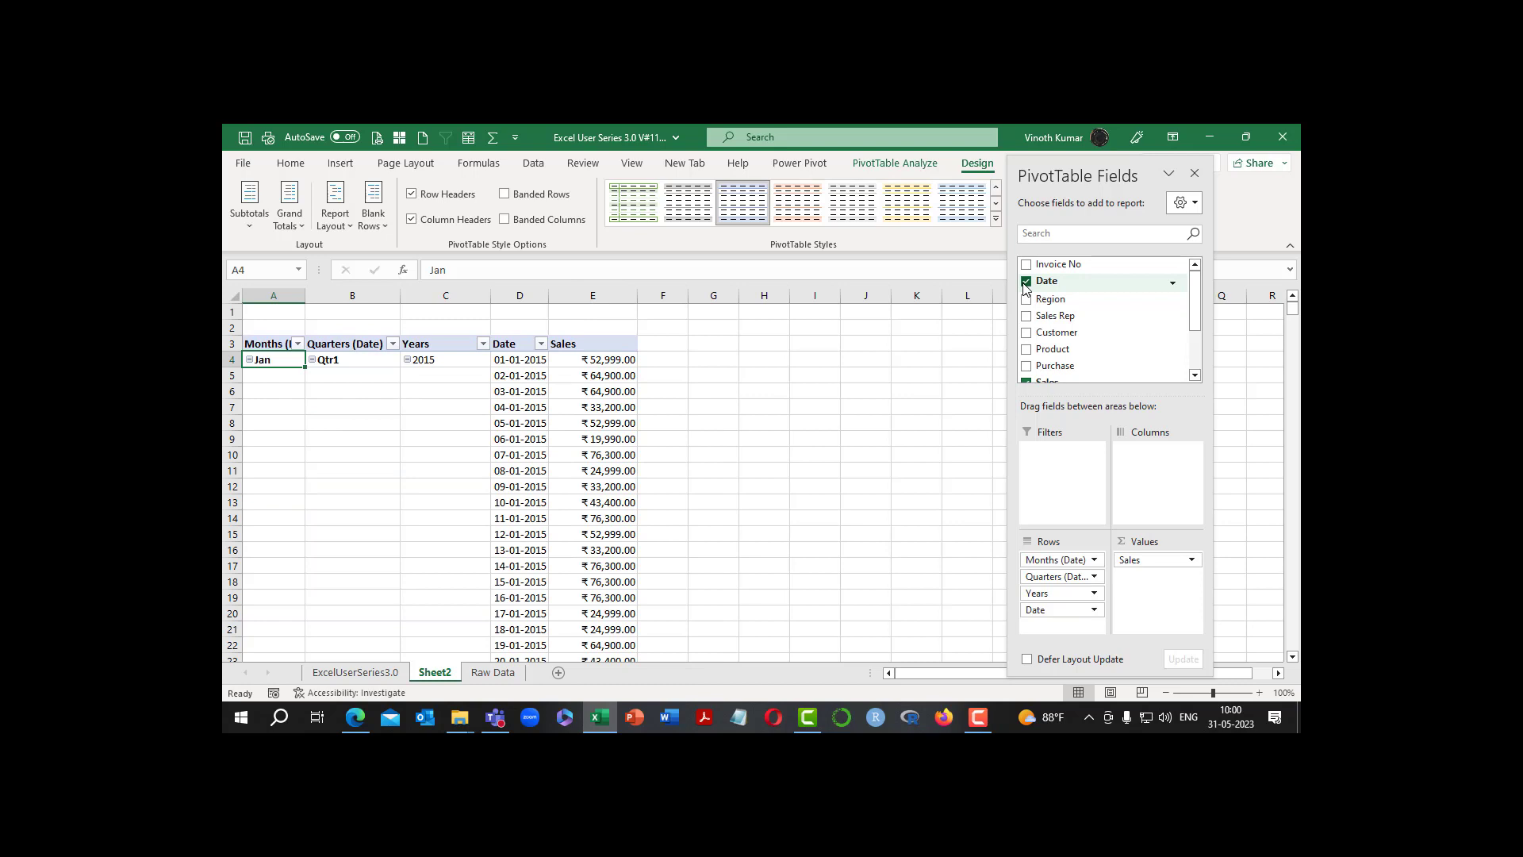
left_click(1195, 173)
Check the Excel version and update channel in the account information, then return to the workbook's ExcelUserSeries3.0 sheet
left_click(243, 163)
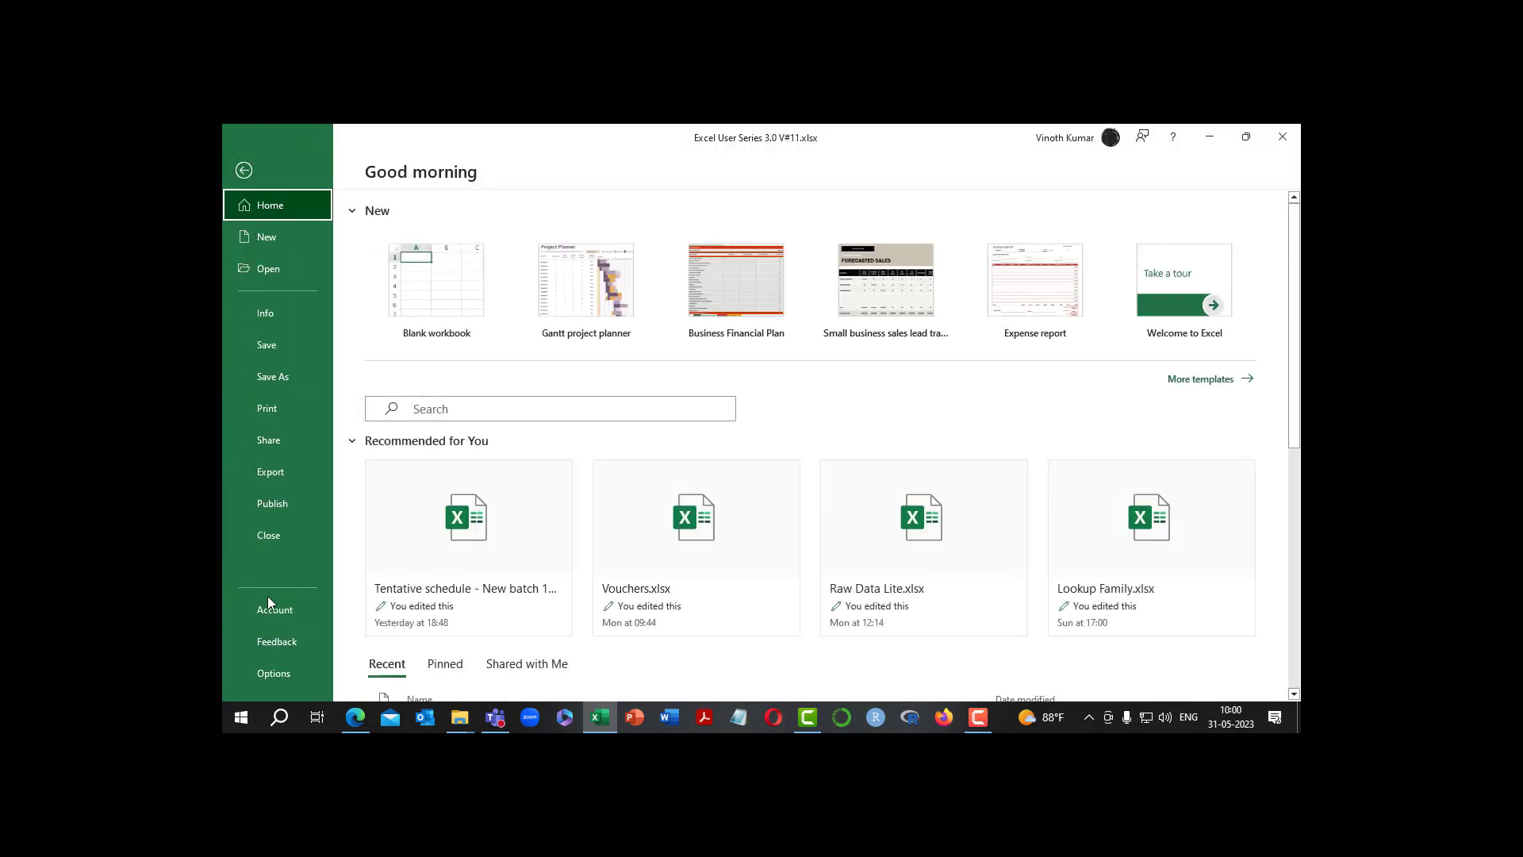
left_click(274, 611)
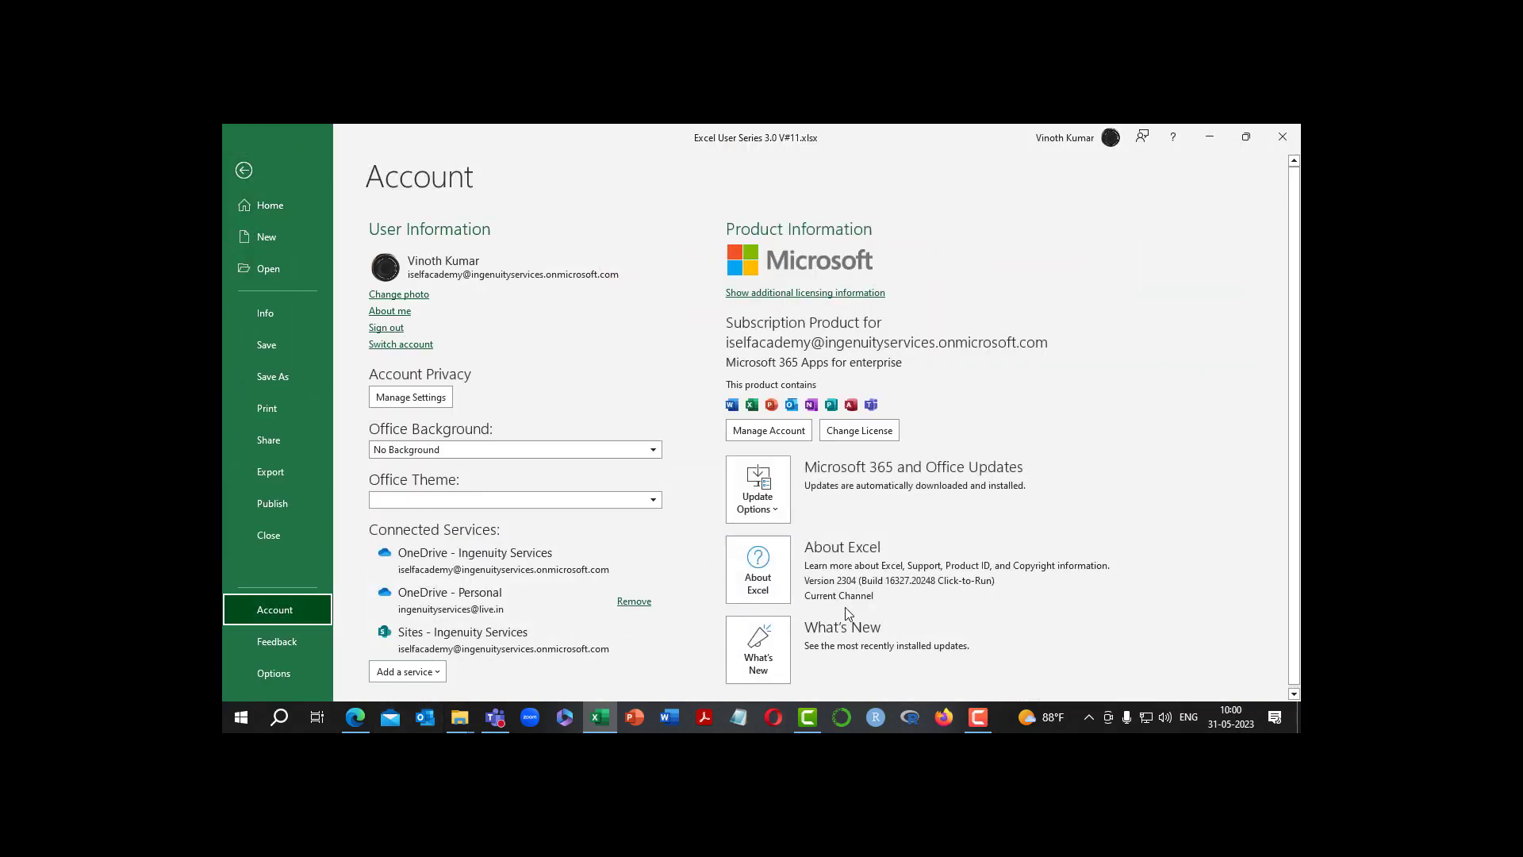
left_click(245, 171)
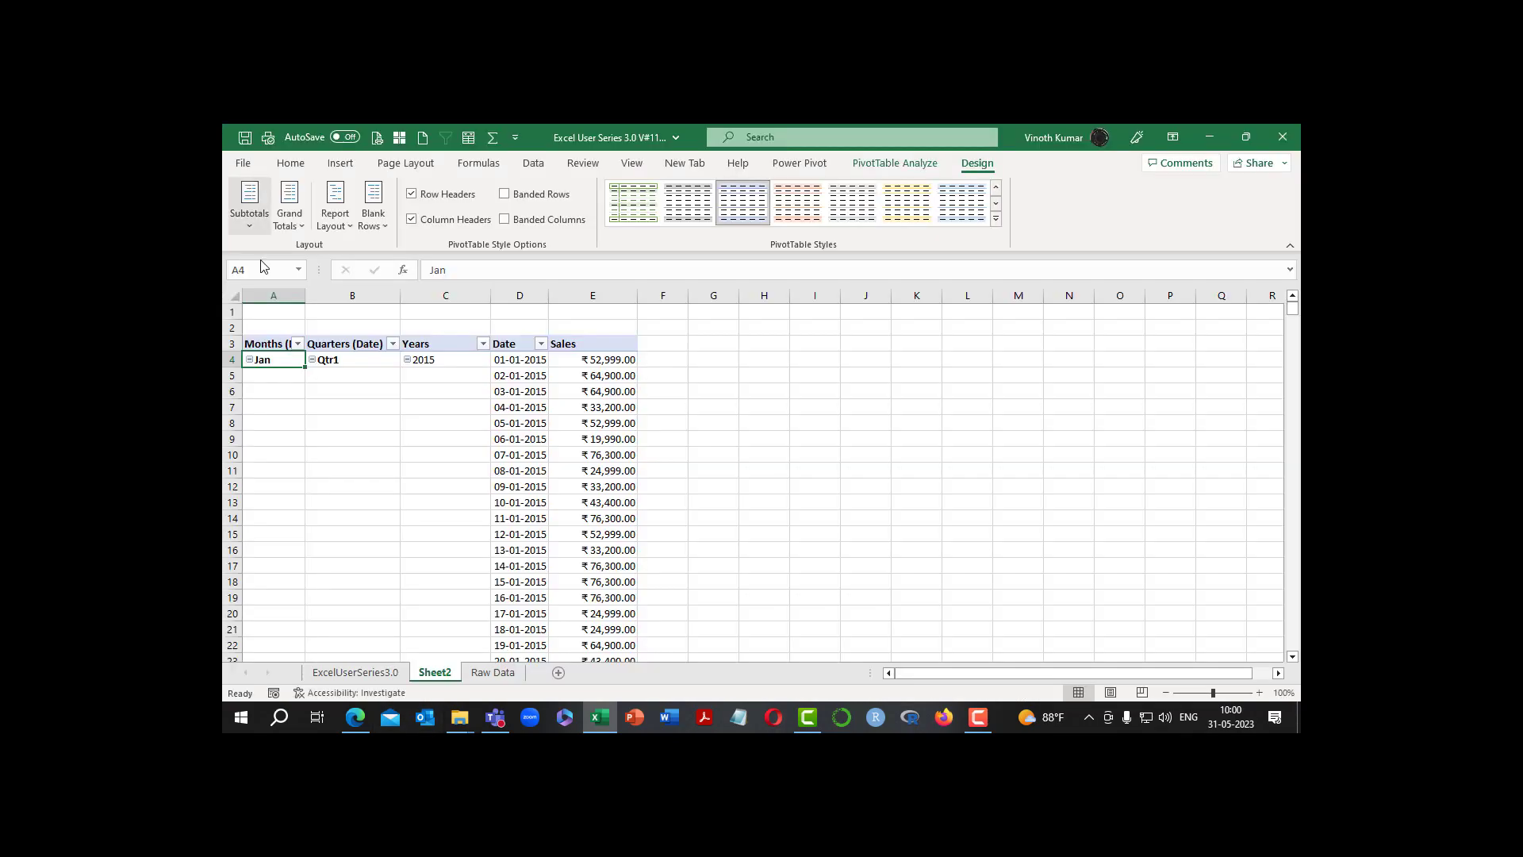
left_click(373, 674)
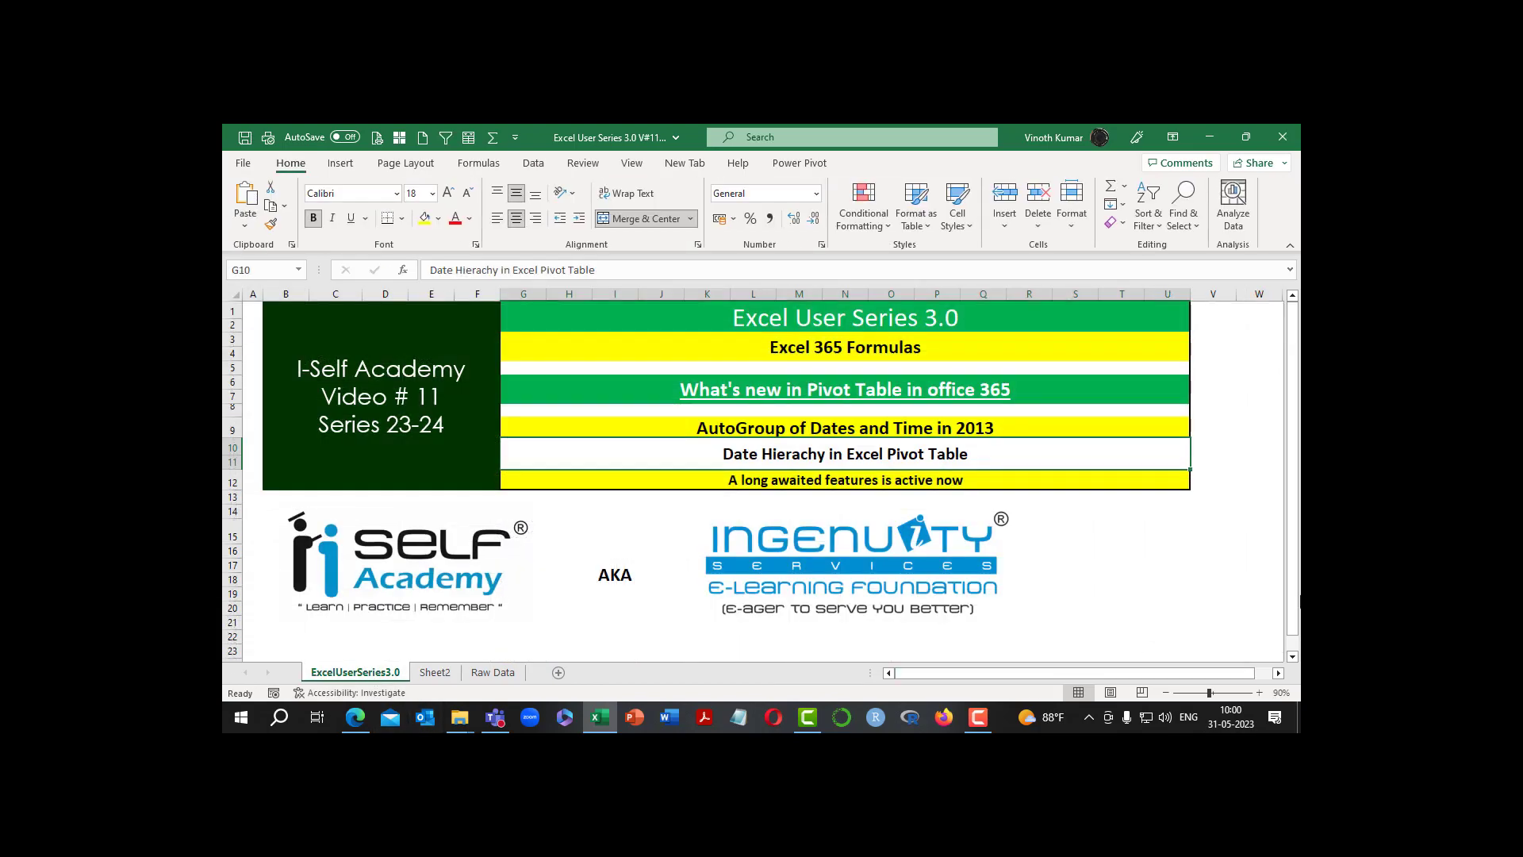